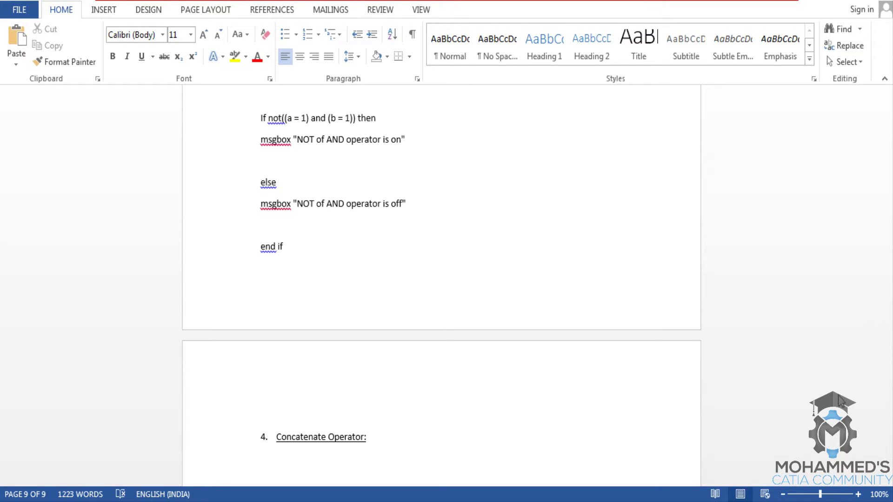
- Under the '4. Concatenate Operator:' heading, type 'Concatenate can be used for numbers and string.'
scroll(888, 481, down, 5)
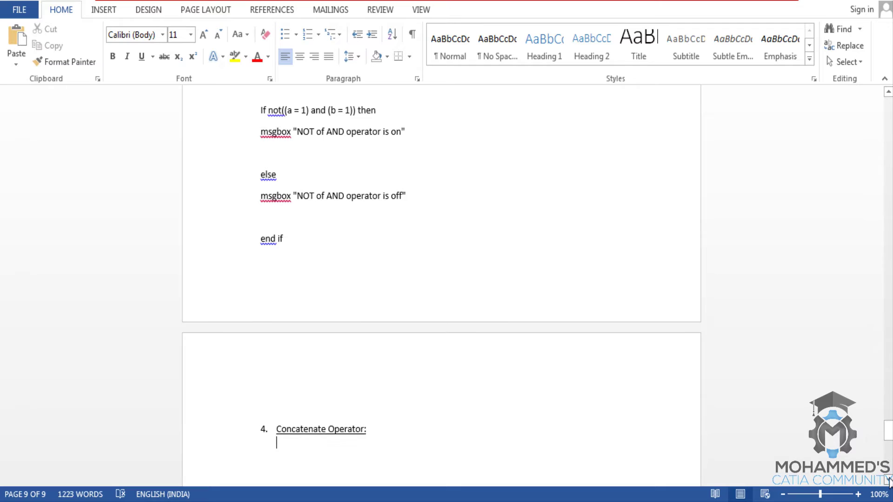
scroll(889, 481, down, 1)
scroll(888, 481, down, 1)
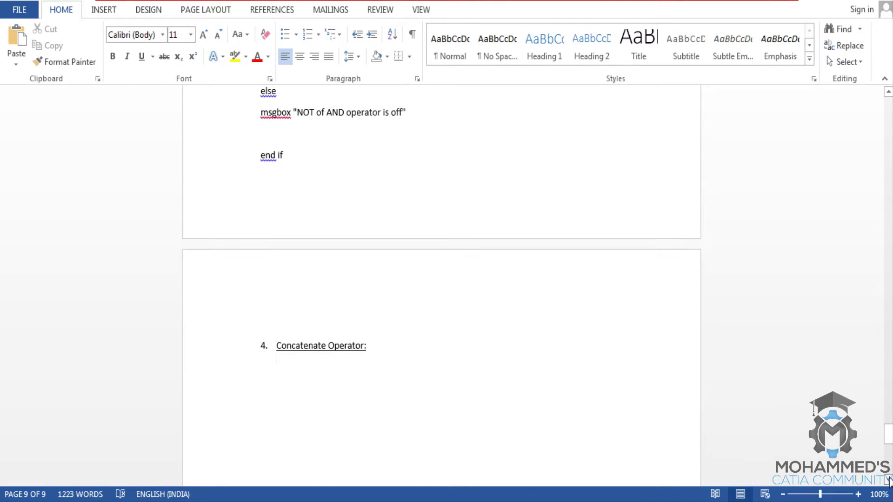
scroll(889, 465, down, 1)
scroll(889, 441, down, 3)
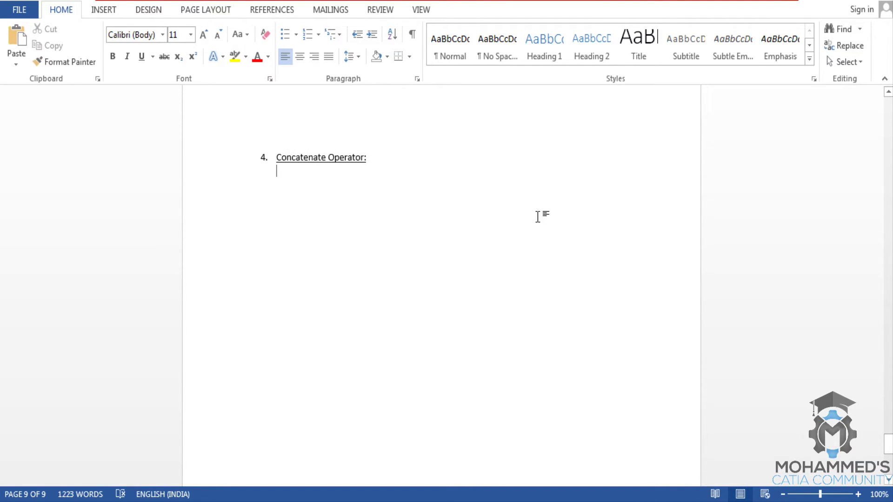
text(Concan)
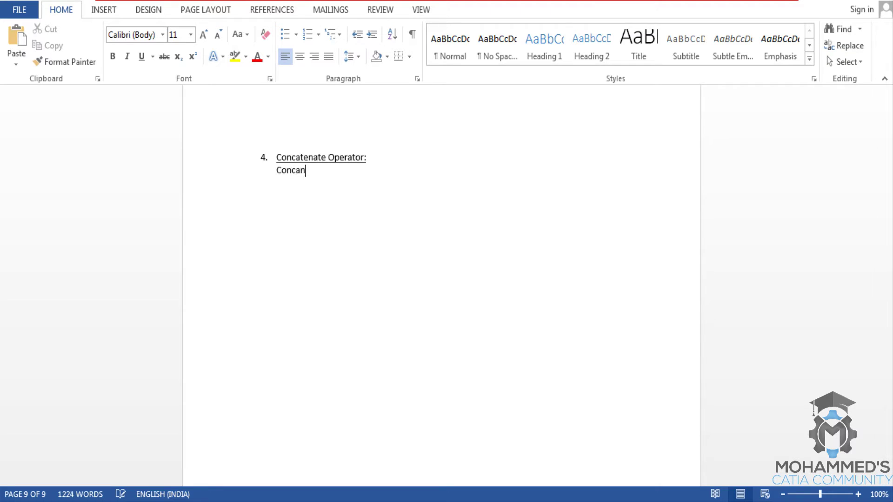
key(BackSpace)
text(te)
text(nate can)
text( be used for n)
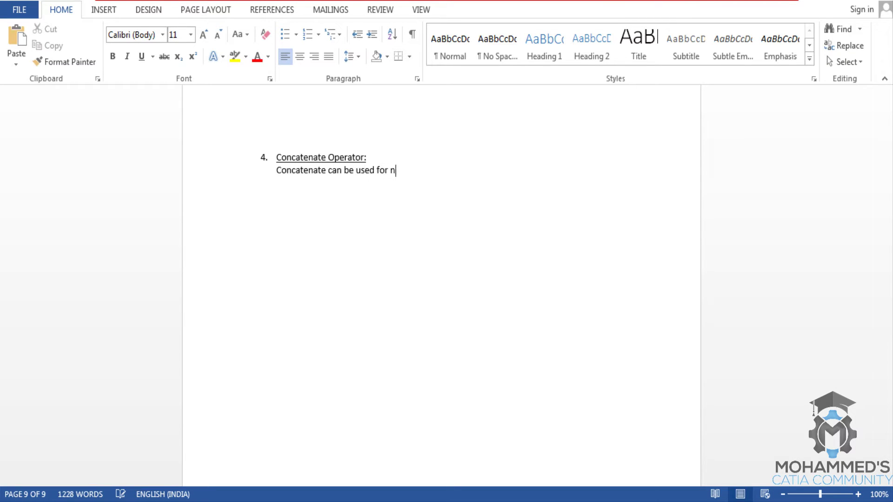
text(umbers and strin)
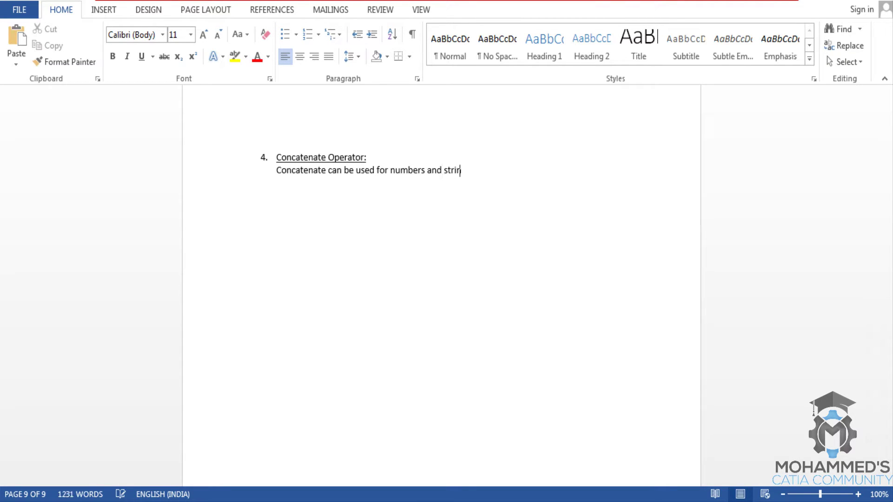
text(g.)
- Open a new blank Notepad window from the taskbar jump list and maximize it
right_click(383, 500)
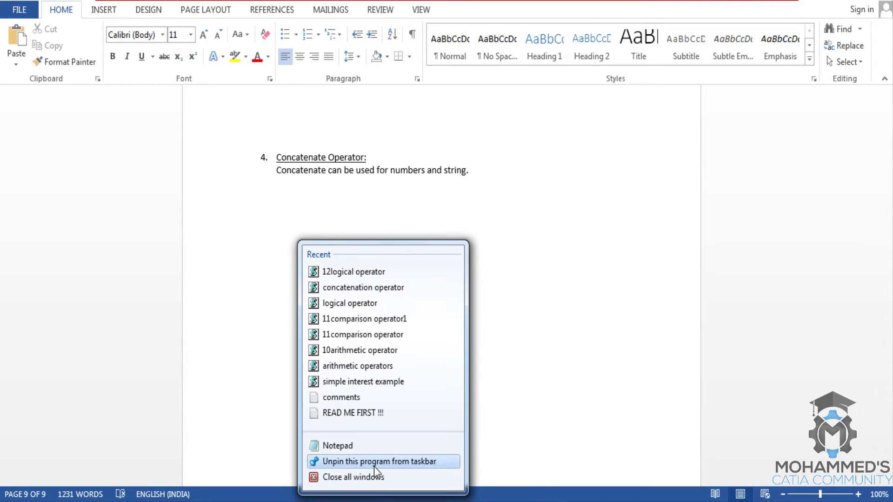
click(353, 445)
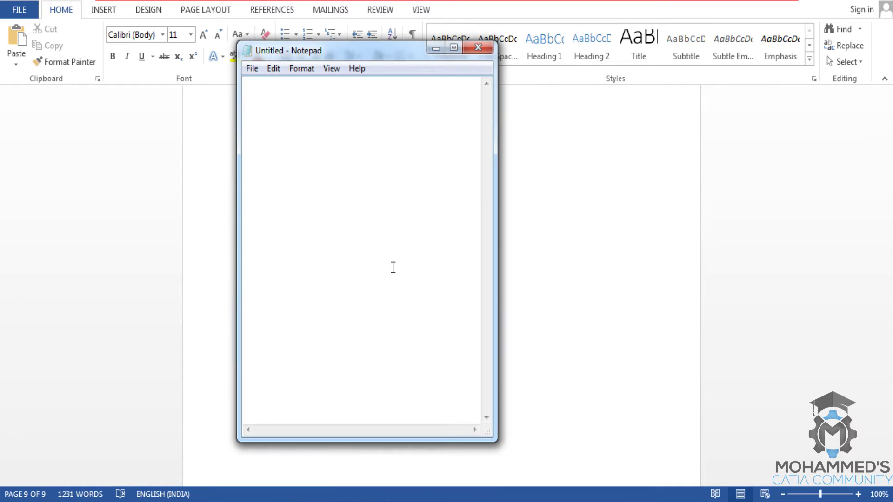
double_click(380, 53)
- Type comment lines saying the concatenate operator works on numbers and strings, trying numbers first
text(')
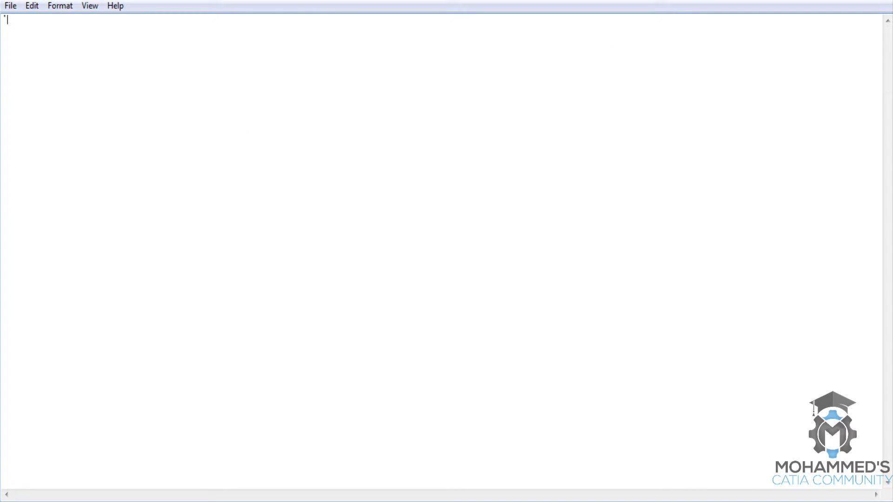
text(concatena)
text(te operator)
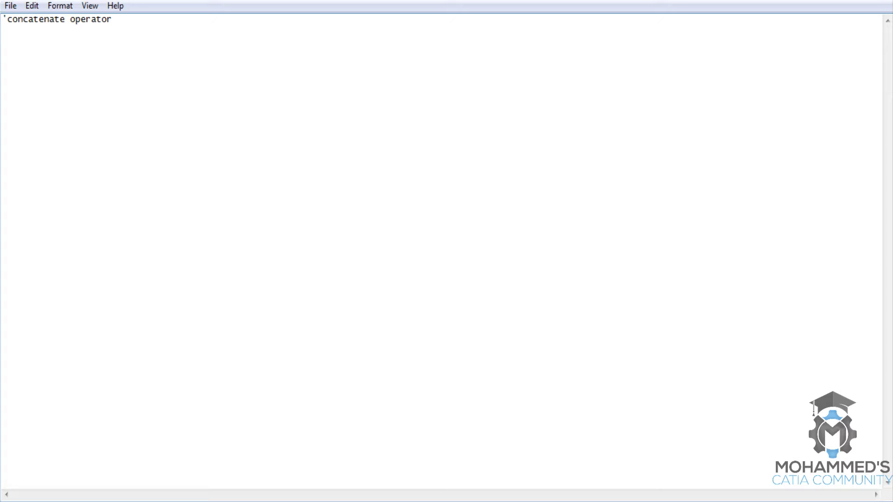
key(Return)
key(Return)
text('concatena)
text(te operator ca)
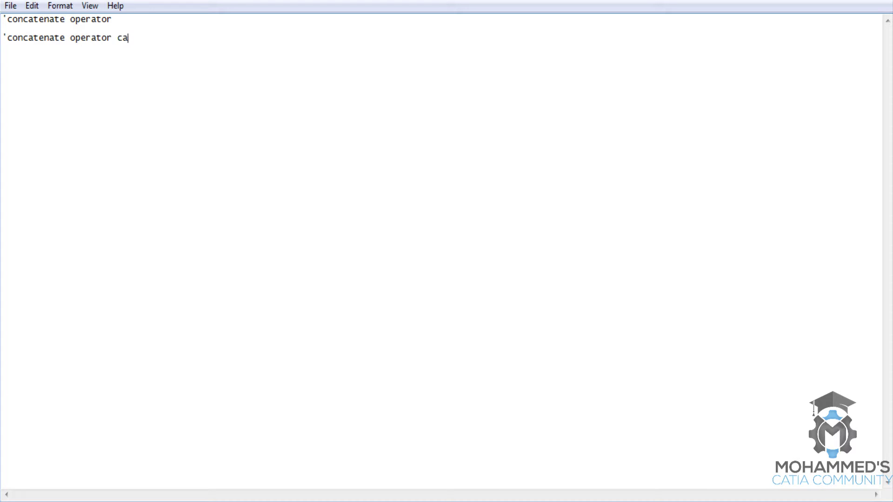
text(n be perfirm)
key(BackSpace)
key(BackSpace)
key(BackSpace)
text(rom)
key(BackSpace)
key(BackSpace)
key(BackSpace)
text(ormed on n)
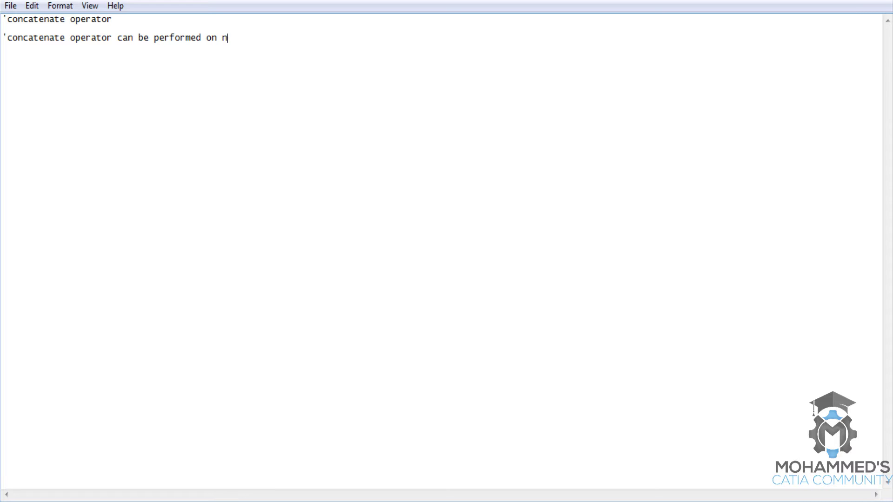
text(umbers and strin)
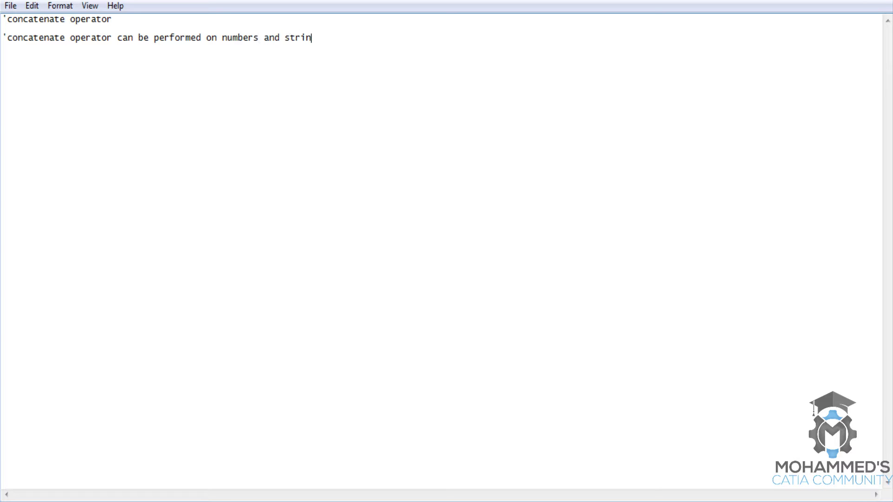
text(g  ')
text(lers)
key(BackSpace)
key(BackSpace)
text(ts firs)
text(t try o)
key(BackSpace)
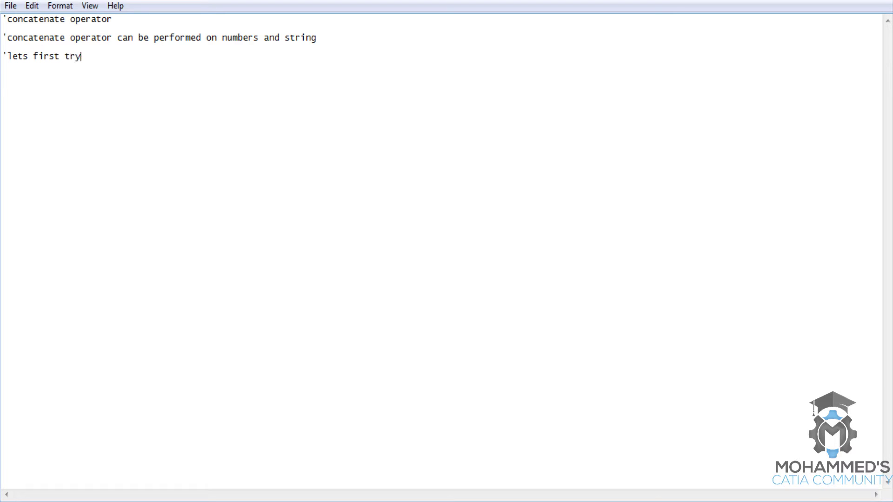
text(on numbers)
- Add msgbox "Lets analyse concatenate for numbers" and begin the a = cint(inputbox) line
key(Return)
key(Return)
text(msgbox ")
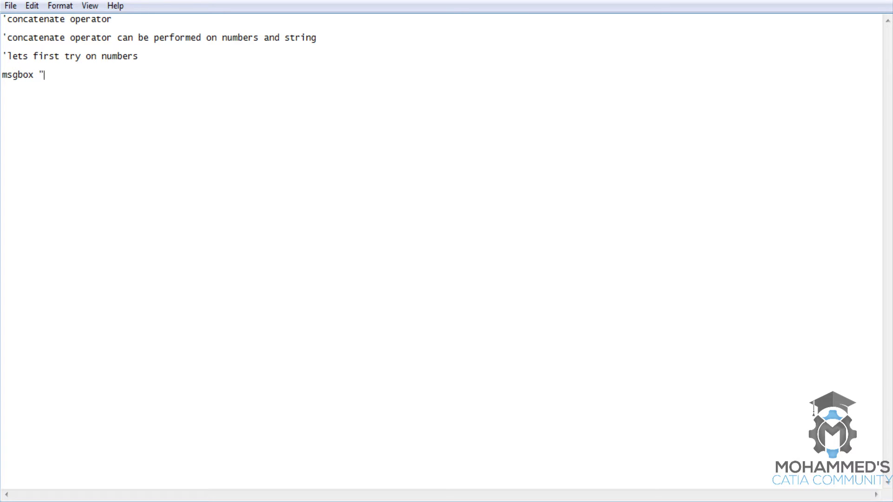
text(Lerto)
key(BackSpace)
key(BackSpace)
key(BackSpace)
text(ts analyse )
text(conca)
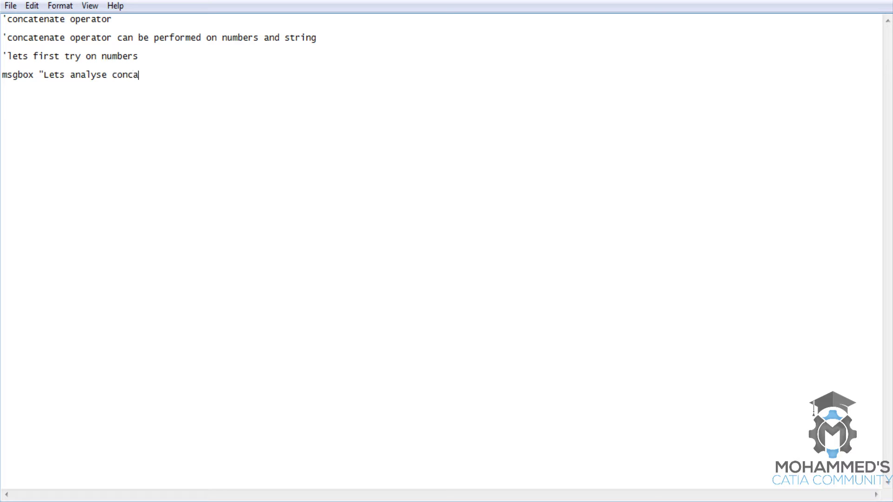
text(tena)
text(te f)
text(or )
text(numb)
key(BackSpace)
text(bers)
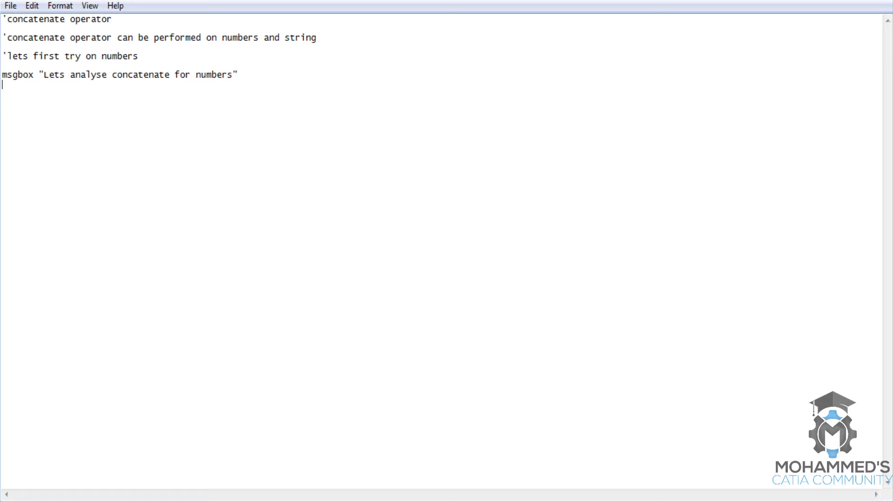
text(a = )
text(cint()
text(input)
text(box ()
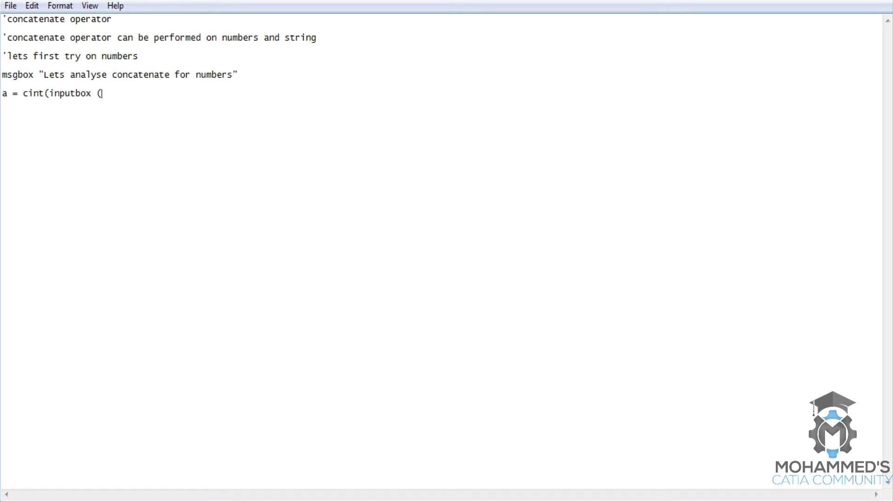
text(")
text(Enter the )
text(numerical )
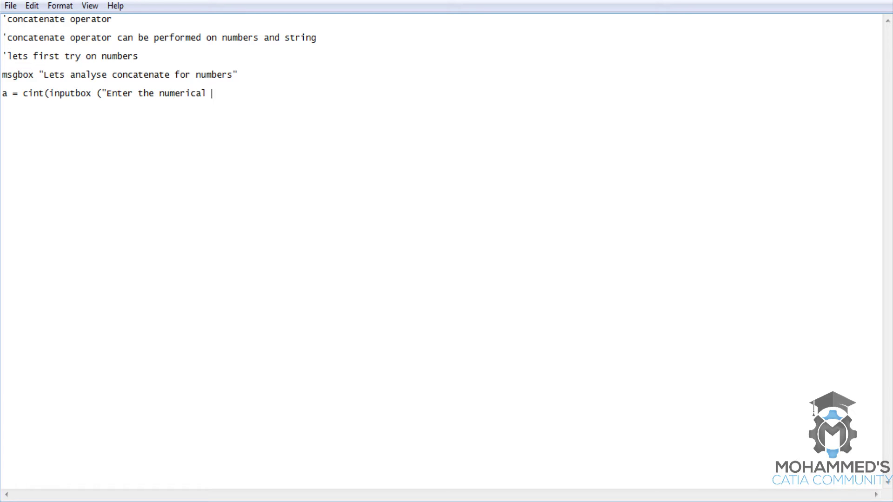
text(valu)
text(e)
- Complete the a line as cint(inputbox("Enter the first numerical value"))
click(159, 93)
text(first)
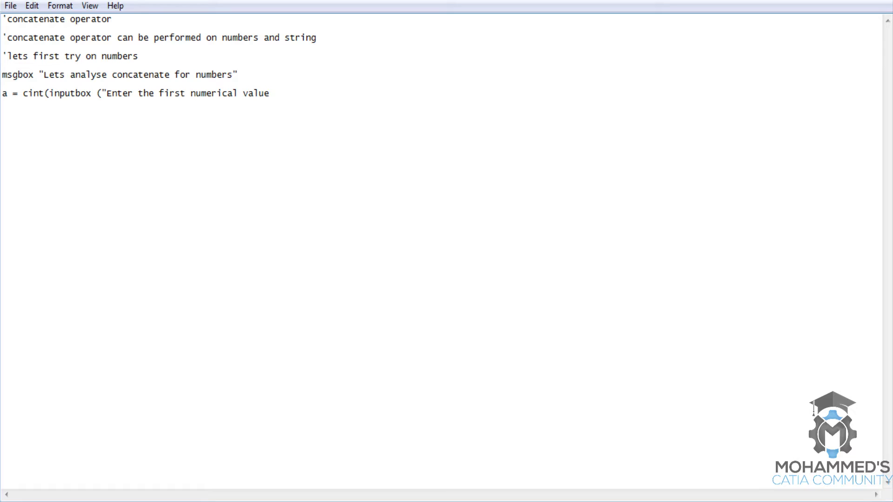
key(End)
text(")))
key(Return)
- Add b = cint(inputbox("Enter the second numerical value")) and the line c = a + b
text(b = cint)
text((inp)
text(utbox )
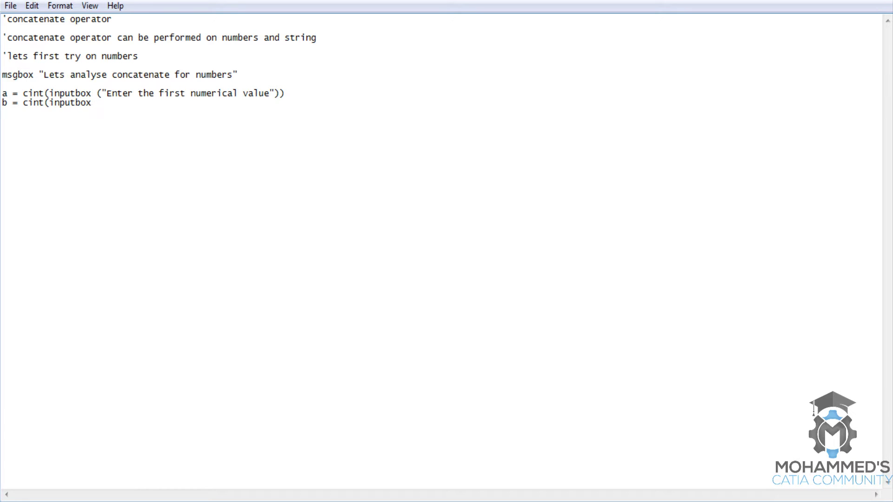
text(("Ente)
text(r the f)
key(BackSpace)
text(second )
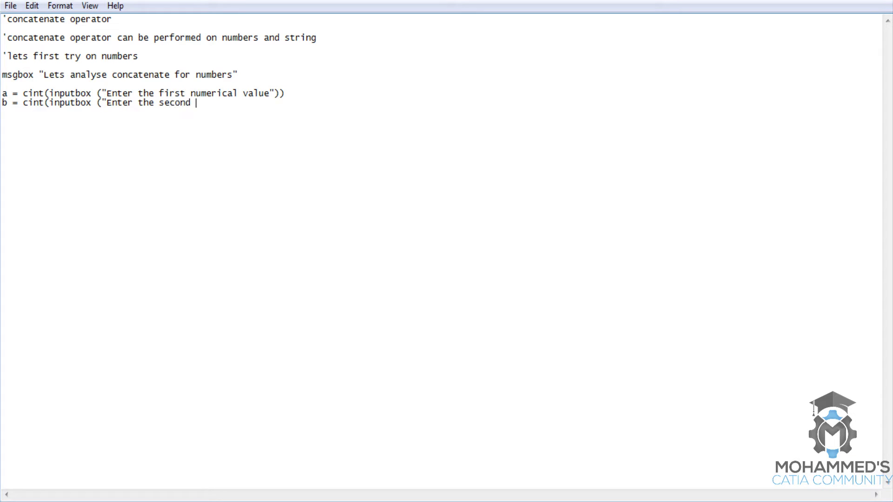
text(numerical valu)
text(e")))
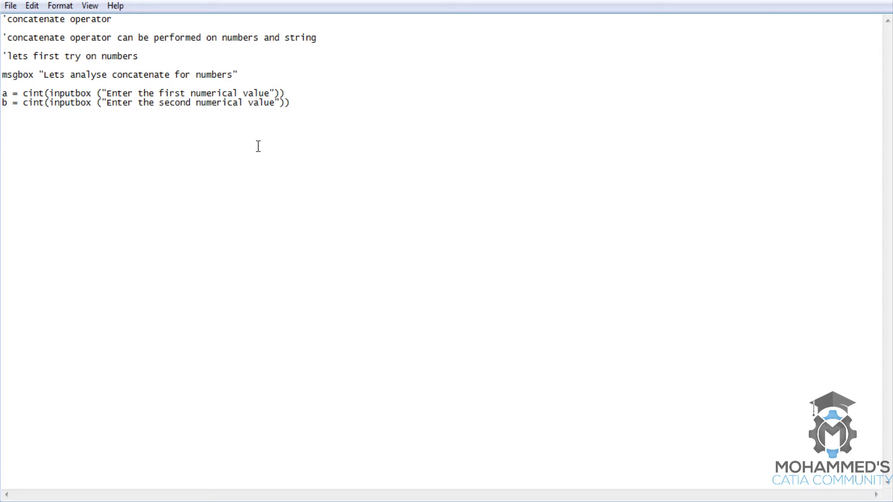
key(Return)
key(Return)
text(c = )
text(a)
text( + )
text(b)
- Add the line msgbox "+ gives the concatenated value of " & c
key(Return)
key(Return)
text(m)
text(sgbox ")
text(Conca)
key(BackSpace)
text(oncate)
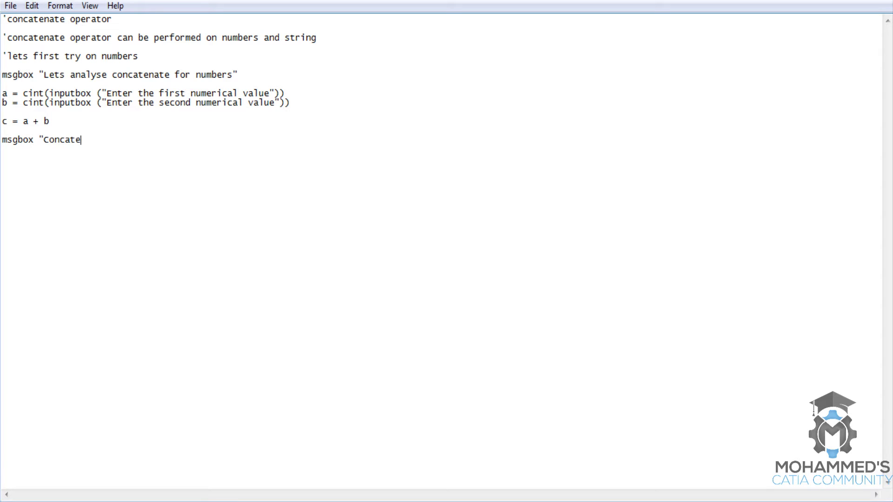
text(nate )
text(v)
key(BackSpace)
key(BackSpace)
text(e )
text(v)
text(a)
key(BackSpace)
key(BackSpace)
key(BackSpace)
key(BackSpace)
key(BackSpace)
key(BackSpace)
key(BackSpace)
key(BackSpace)
text(+)
text( gives the )
text(concaten)
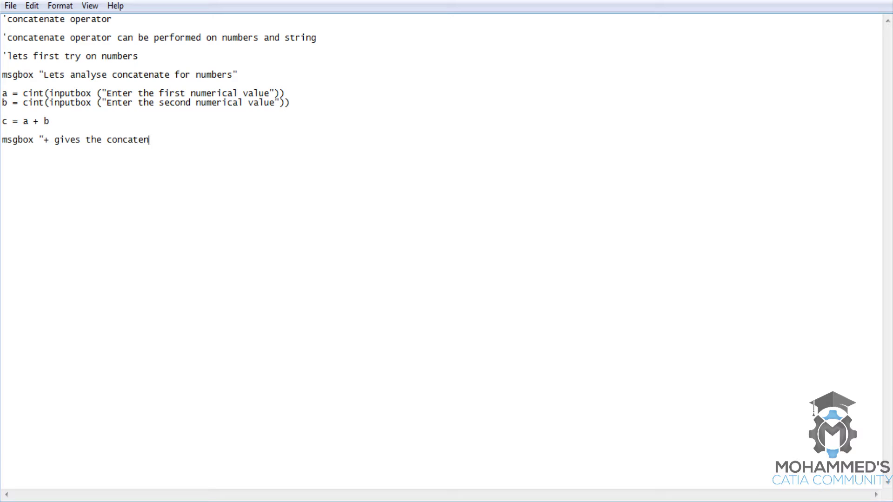
text(at)
key(BackSpace)
text(ted v)
text(alue of )
text(" )
text(& )
text(c)
- Paste a copy of the calculation and message lines, changing the copied calculation to c = a & b
mouse_move(139, 153)
mouse_down()
mouse_move(42, 143)
mouse_move(4, 123)
mouse_up()
key(ctrl+c)
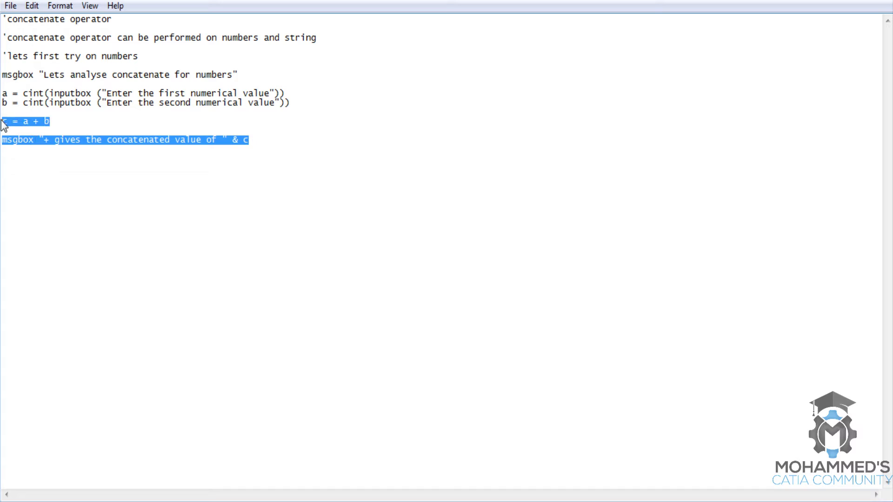
click(34, 193)
key(ctrl+v)
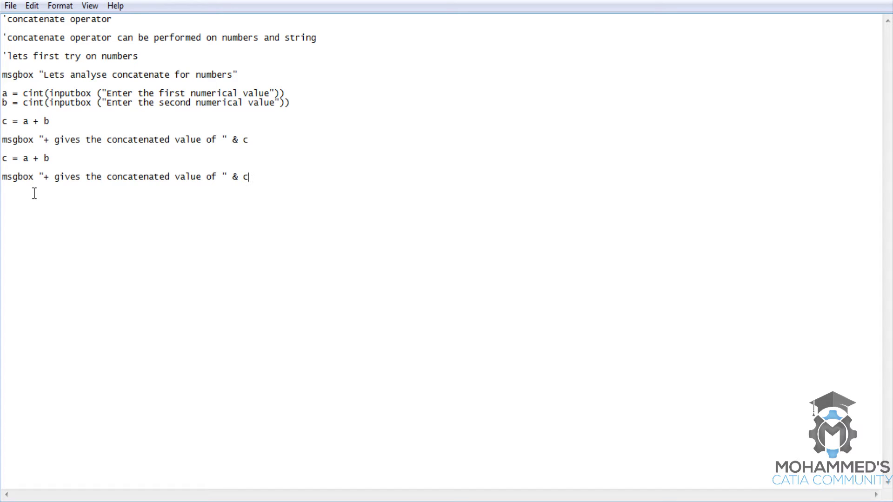
click(51, 184)
key(BackSpace)
text(&)
- Compare the + operator in the original line with the & in the copied line
double_click(39, 162)
double_click(37, 122)
double_click(38, 162)
click(46, 165)
click(44, 127)
click(46, 167)
click(139, 184)
click(255, 187)
click(42, 159)
- Change the copied message to read "& gives the concatenated value of "
click(55, 184)
key(BackSpace)
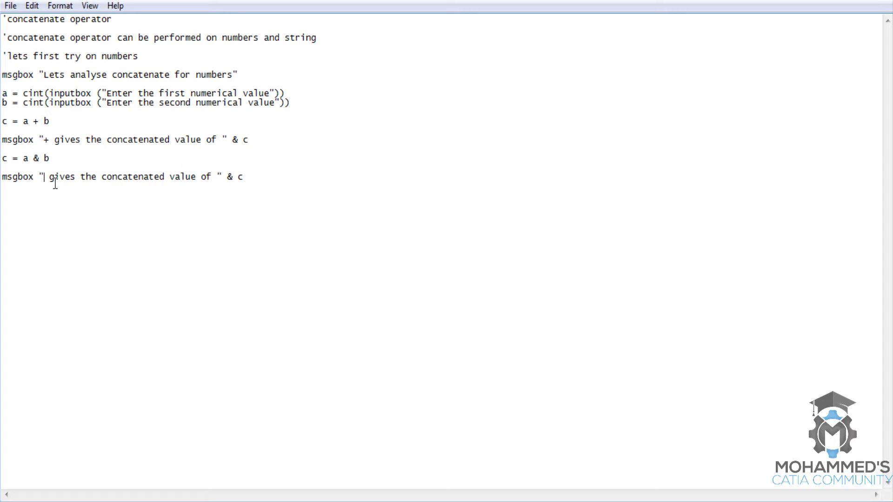
text(&)
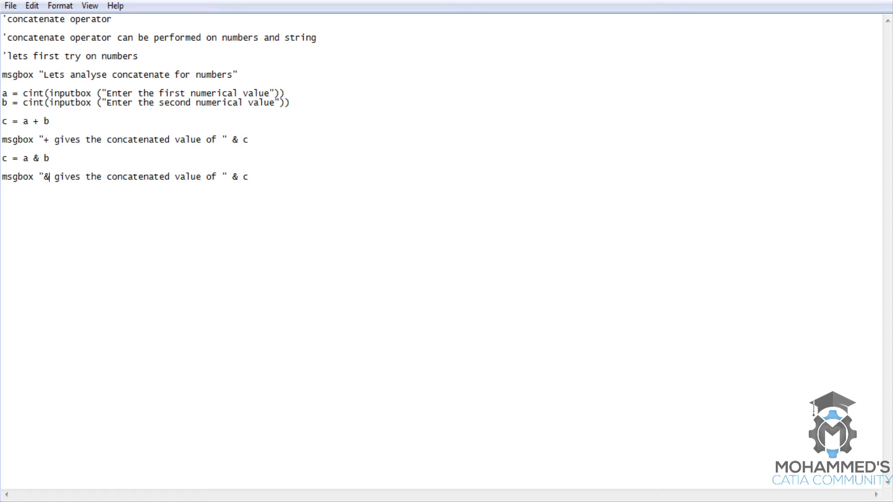
double_click(272, 183)
click(272, 183)
- Save the script with the file name 13concatenate operator.vbs
key(ctrl+s)
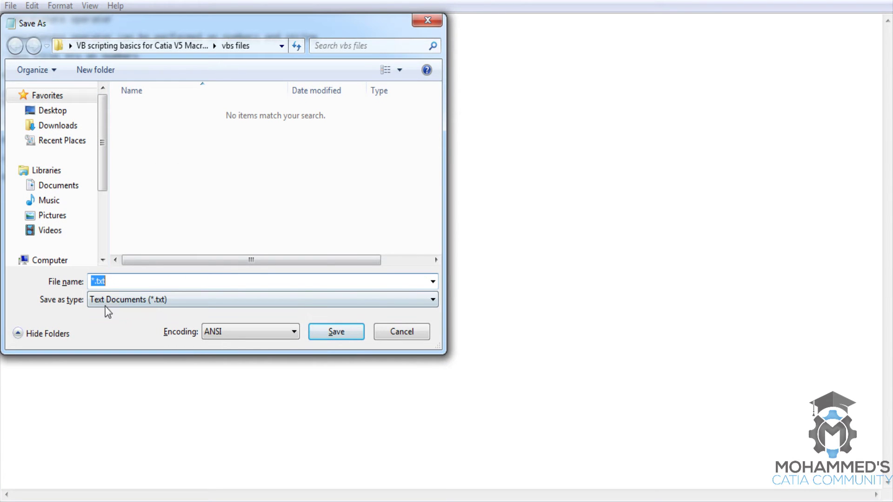
click(128, 284)
text(11)
key(BackSpace)
key(BackSpace)
key(BackSpace)
key(BackSpace)
key(BackSpace)
text(11)
key(BackSpace)
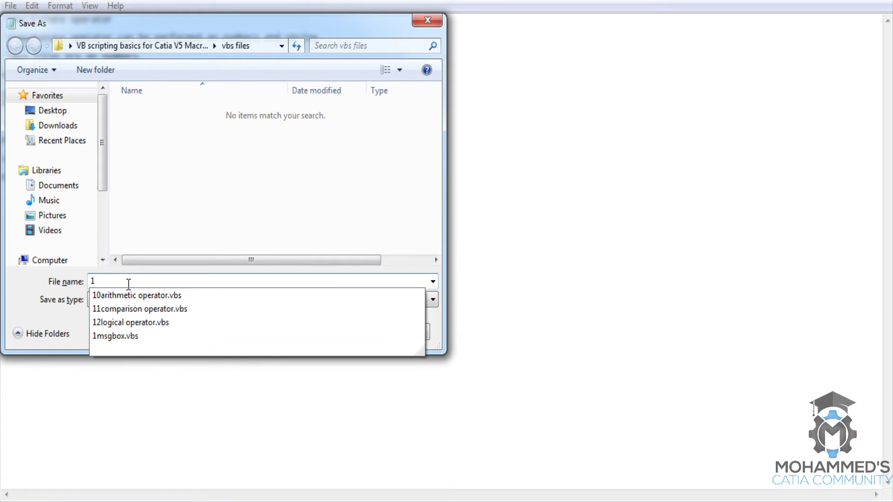
key(BackSpace)
text(12)
key(BackSpace)
key(BackSpace)
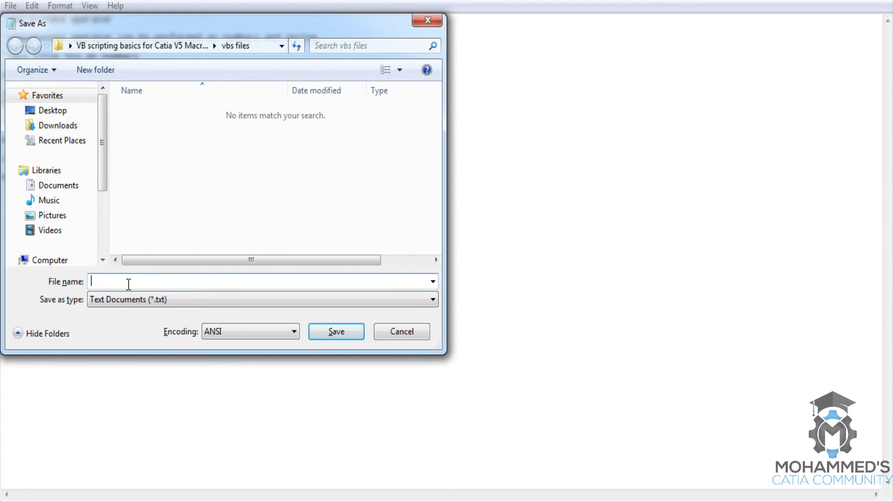
text(13)
text(concatenate)
text( opera)
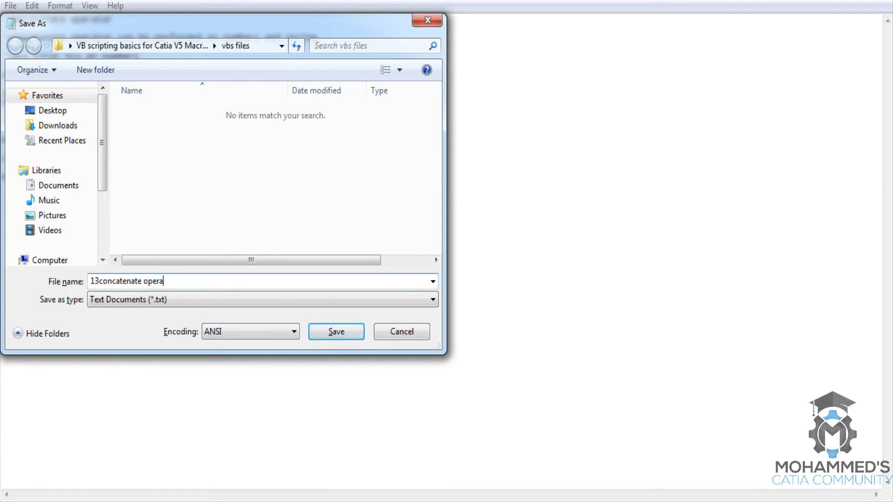
text(tor.vbs)
key(Return)
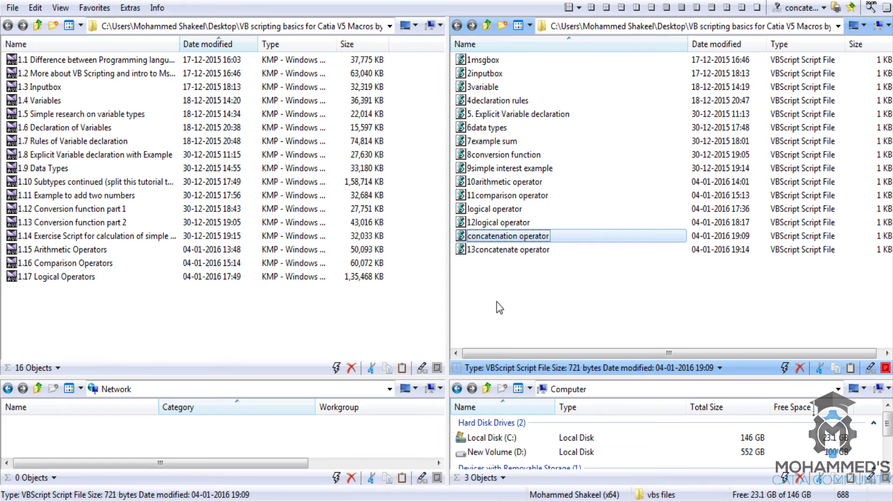
- Run 13concatenate operator.vbs with 5 and 10, seeing 15 for + and 510 for &
double_click(514, 251)
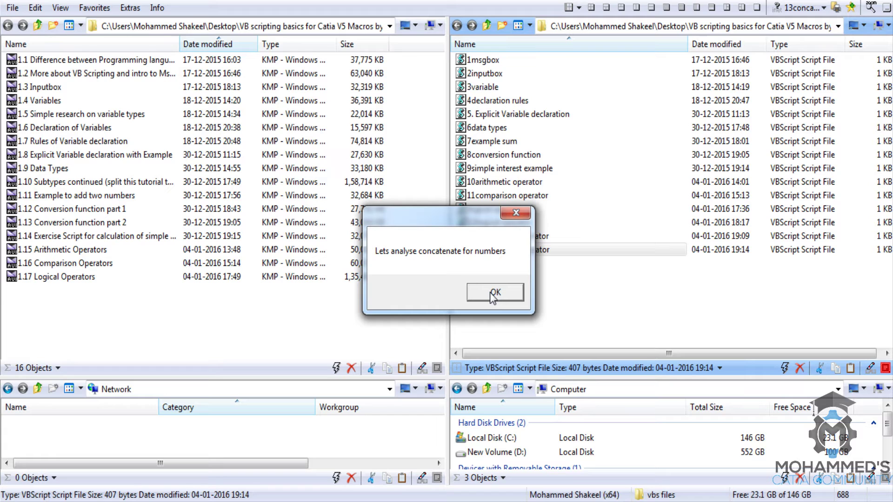
click(493, 295)
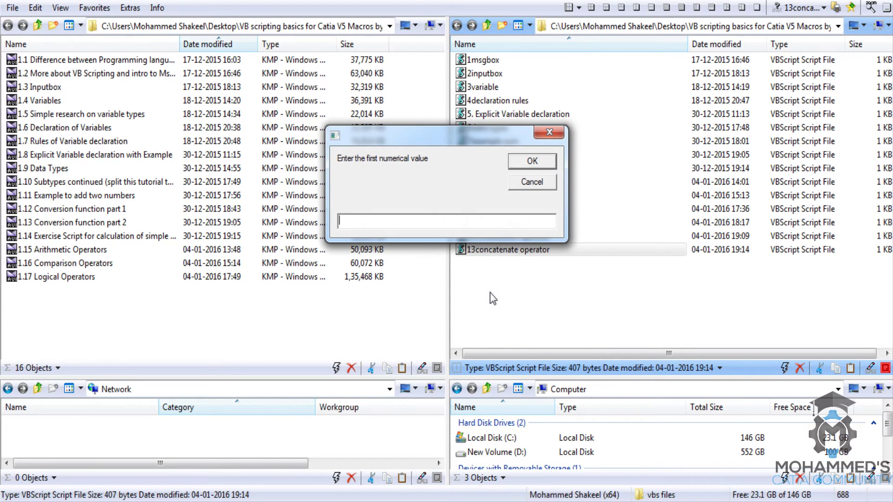
key(Return)
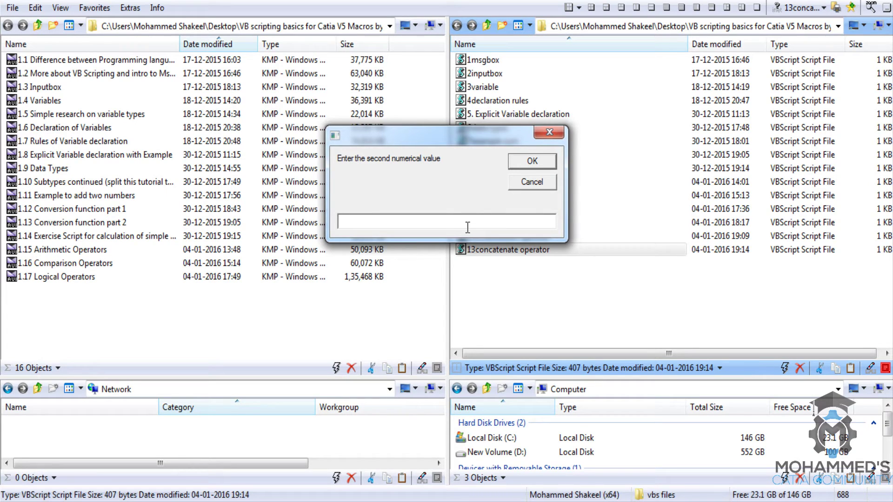
text(5)
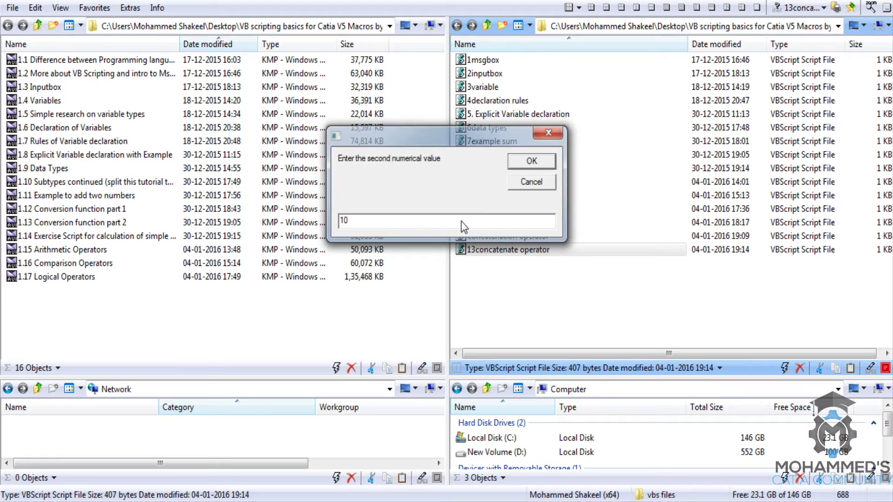
key(Return)
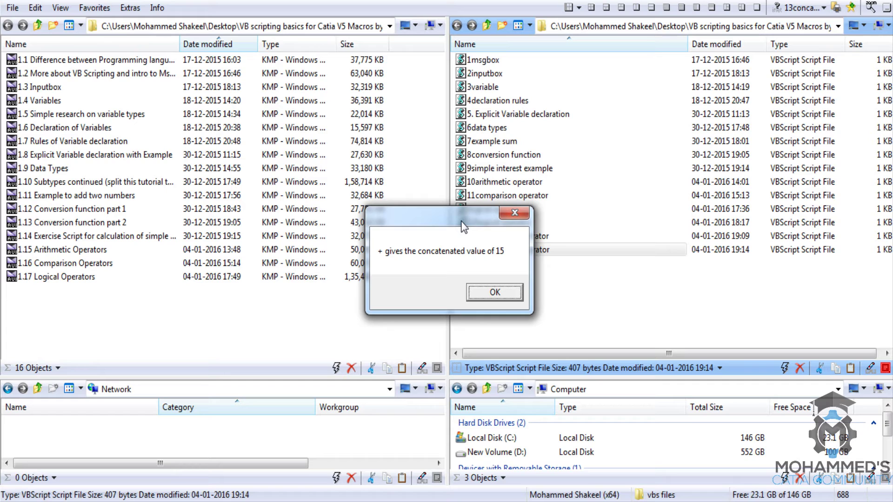
key(Return)
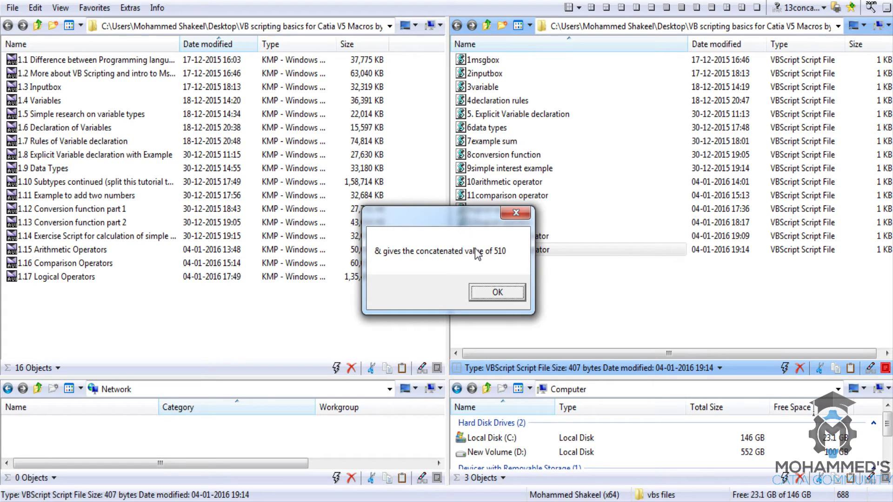
click(497, 293)
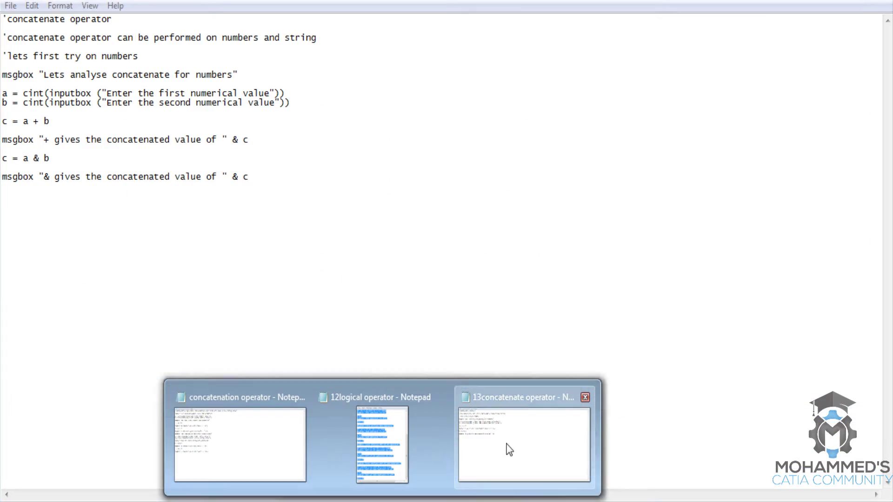
- Back in the script, paste a copy of the numbers test block at the end
click(510, 449)
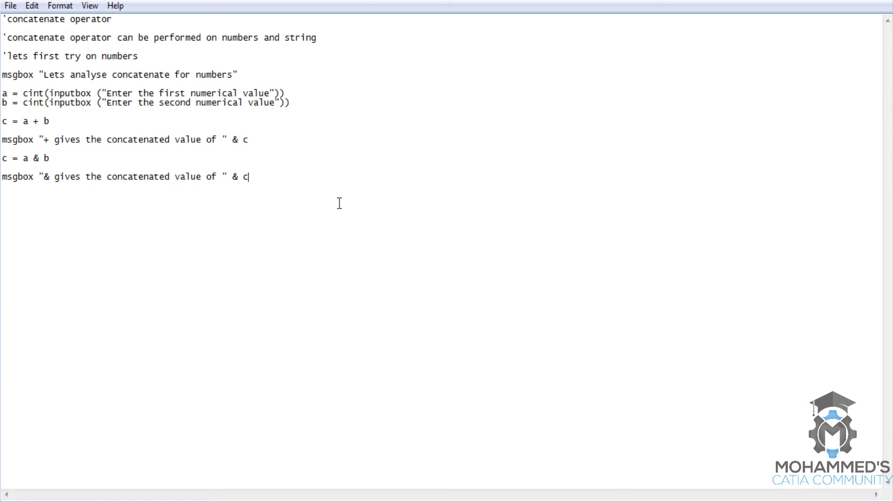
key(Return)
mouse_move(266, 181)
mouse_down()
mouse_move(46, 93)
mouse_move(1, 58)
mouse_up()
key(ctrl+c)
click(341, 238)
key(Return)
key(ctrl+v)
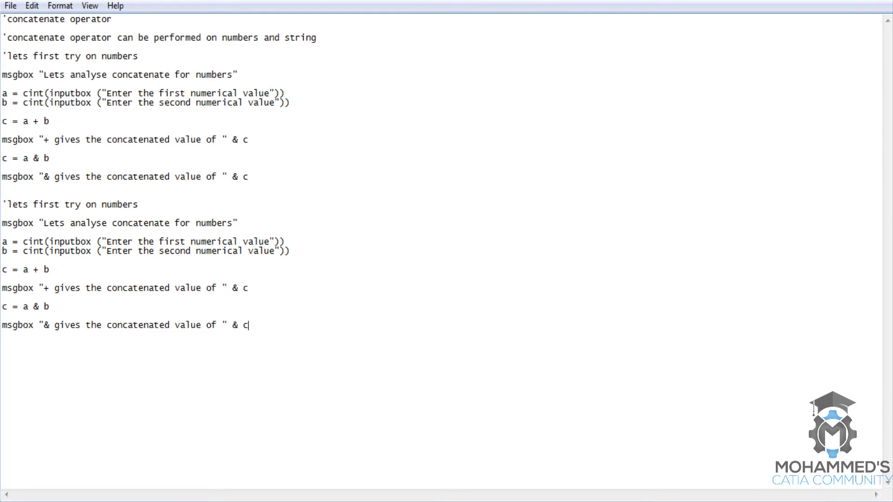
- Edit the pasted comment to read 'lets secondly try on string'
click(61, 206)
key(BackSpace)
key(BackSpace)
key(BackSpace)
key(BackSpace)
key(BackSpace)
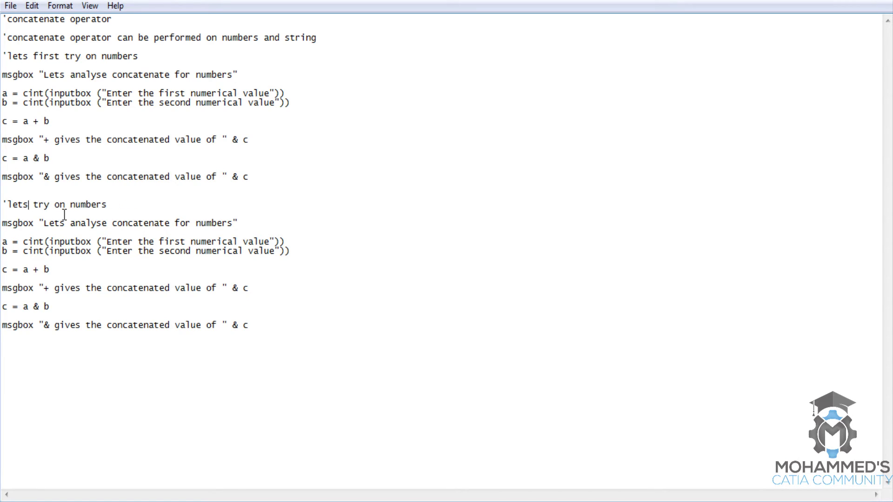
text(secondly)
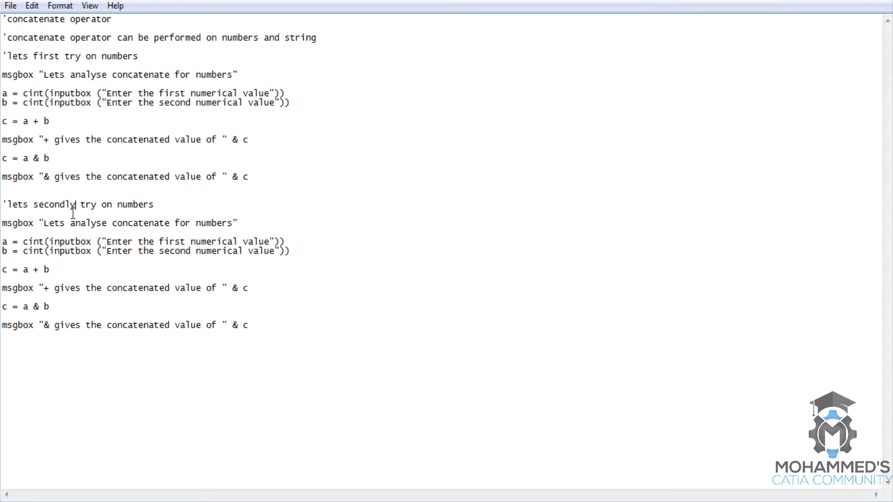
drag(159, 206, 128, 210)
key(BackSpace)
key(BackSpace)
text(s)
text(tring)
click(308, 253)
click(276, 292)
click(272, 334)
click(264, 293)
click(160, 212)
- Change cint to cstr on both copied input lines
click(48, 244)
key(BackSpace)
key(BackSpace)
key(BackSpace)
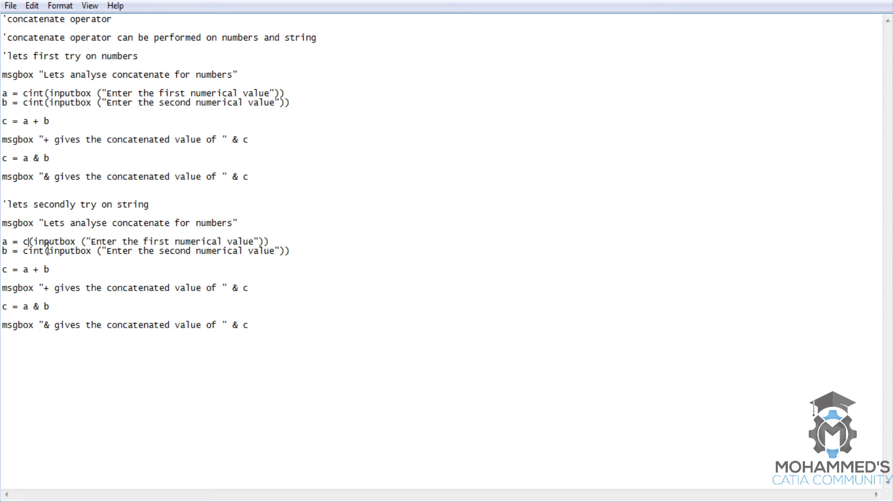
text(str)
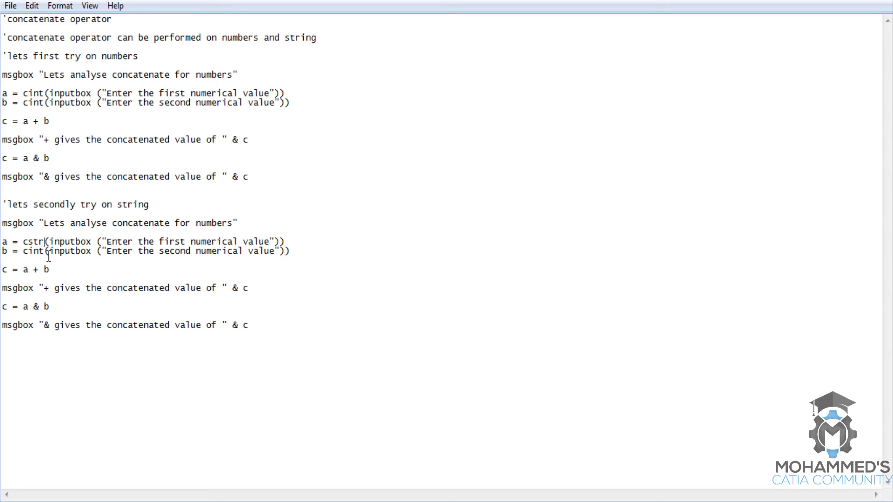
click(45, 251)
key(BackSpace)
key(BackSpace)
key(BackSpace)
text(str)
click(304, 254)
click(46, 243)
drag(46, 242, 23, 243)
click(71, 282)
click(67, 269)
- Replace 'numerical' with 'string' in both copied input prompts
key(BackSpace)
key(BackSpace)
key(BackSpace)
key(BackSpace)
key(BackSpace)
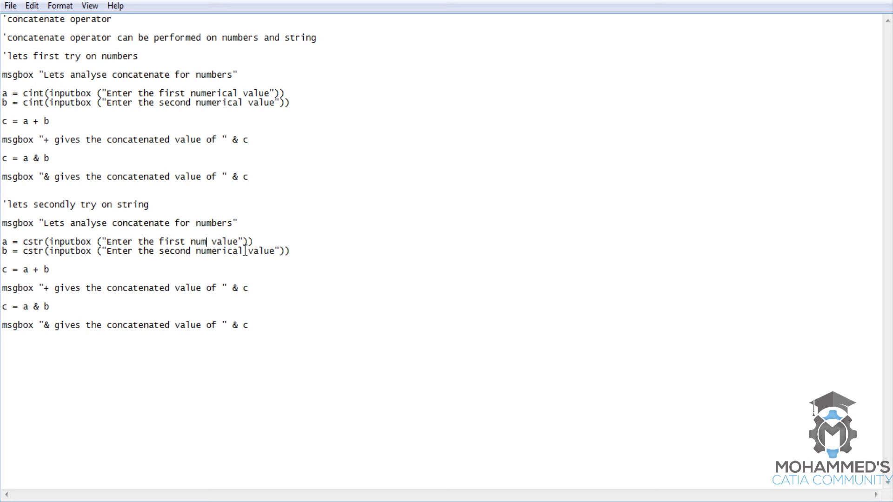
key(BackSpace)
key(BackSpace)
key(BackSpace)
text(stirng)
key(BackSpace)
key(BackSpace)
key(BackSpace)
key(BackSpace)
key(BackSpace)
text(trin)
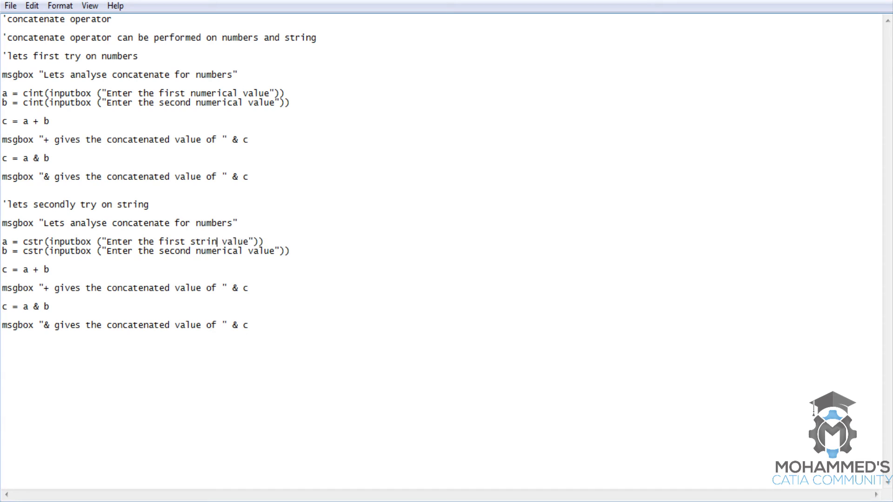
text(g)
key(BackSpace)
text(g)
click(243, 254)
key(BackSpace)
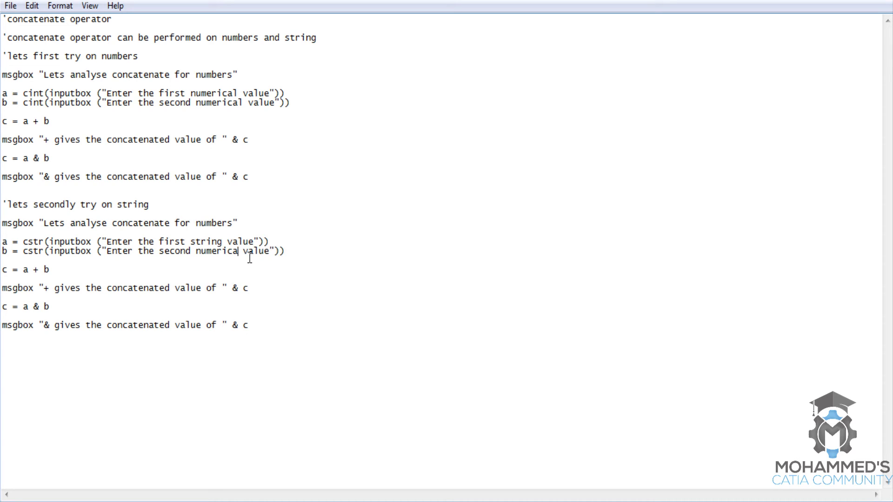
key(BackSpace)
key(BackSpace)
key(BackSpace)
key(BackSpace)
key(BackSpace)
key(BackSpace)
text(string)
- Save the edited script and switch to the file manager
key(Down)
click(250, 271)
click(52, 290)
click(276, 338)
- Run 13concatenate operator from Q-Dir with 2 and 3, getting 5 for + and 23 for &
click(242, 438)
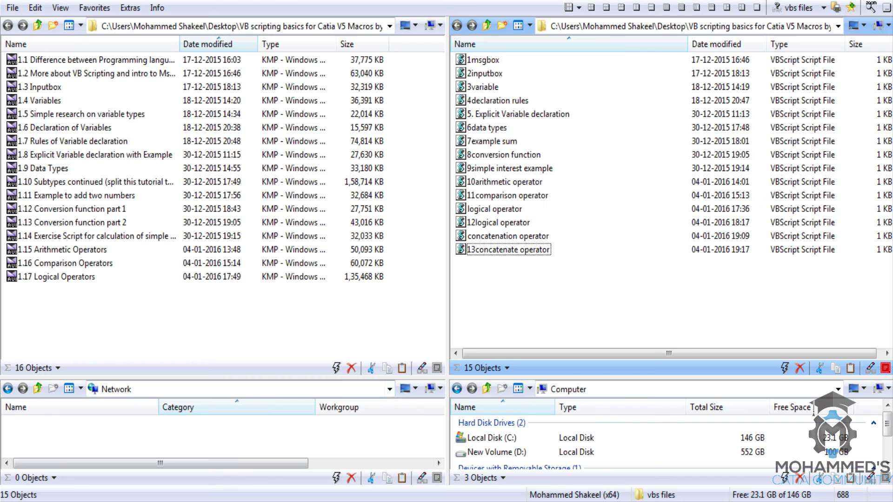
double_click(535, 250)
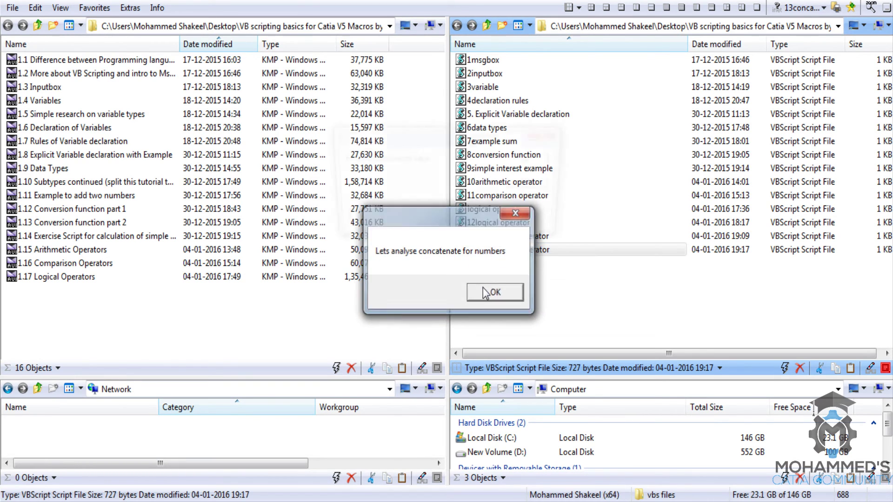
click(489, 292)
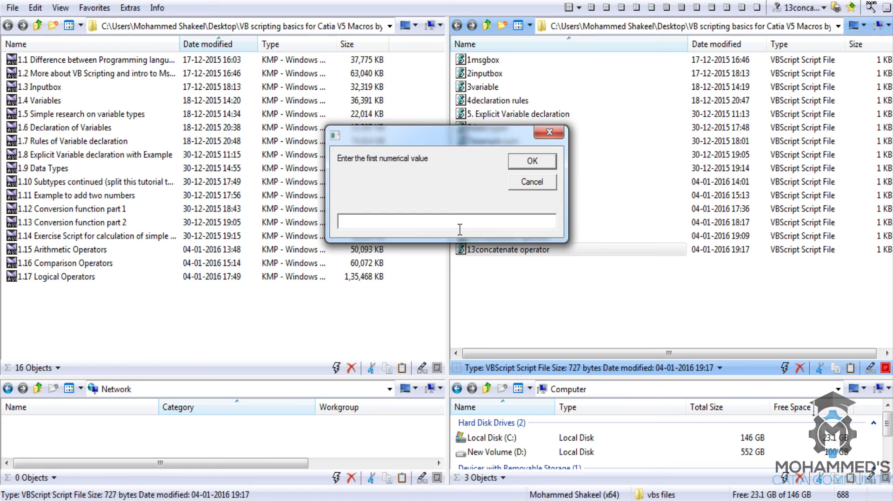
text(2)
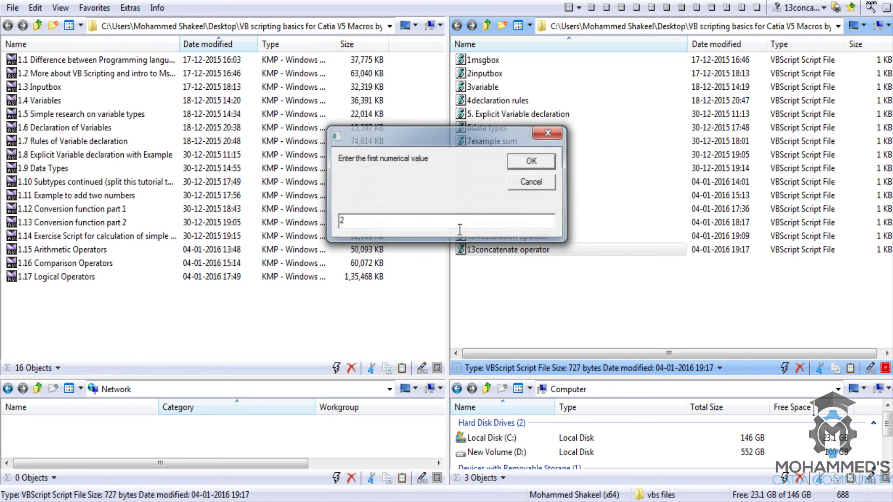
key(Return)
text(3)
key(Return)
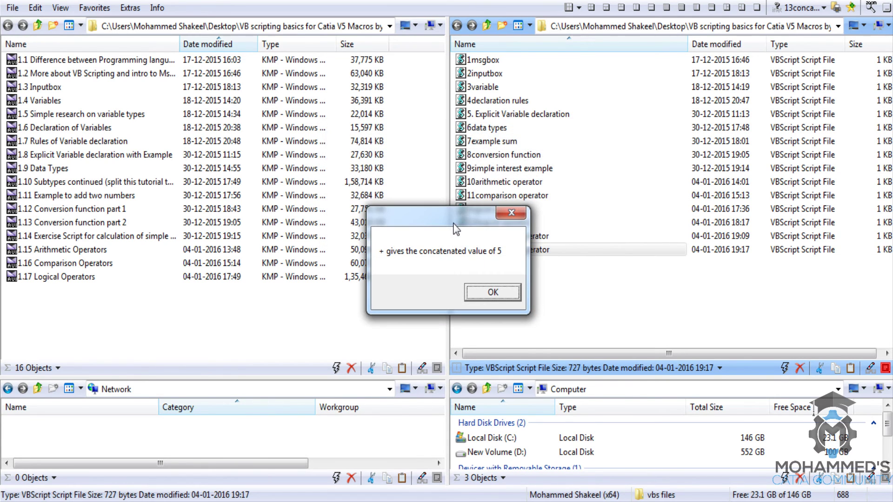
key(Return)
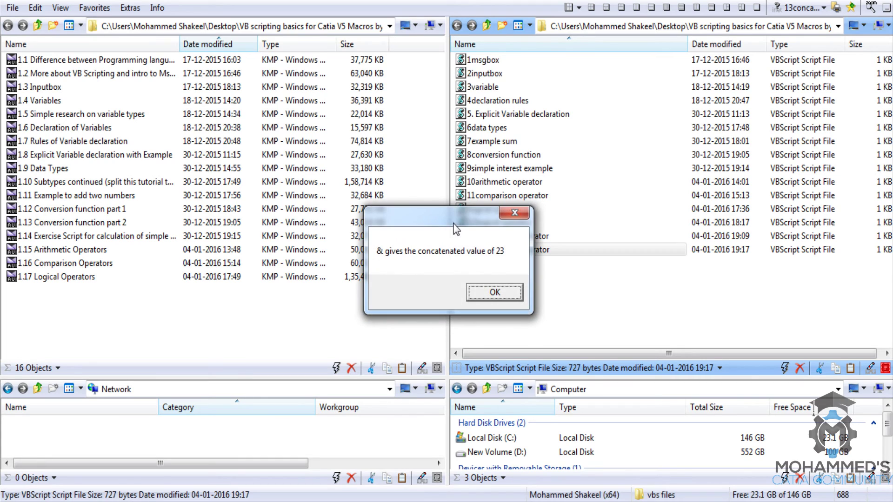
key(Return)
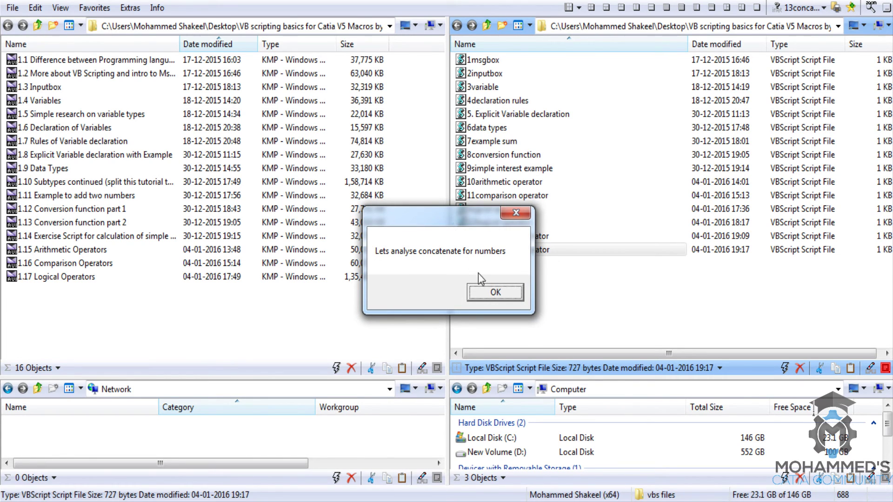
- For the string test, enter 'he' and 'llo', getting 'hello' from both + and &
click(487, 294)
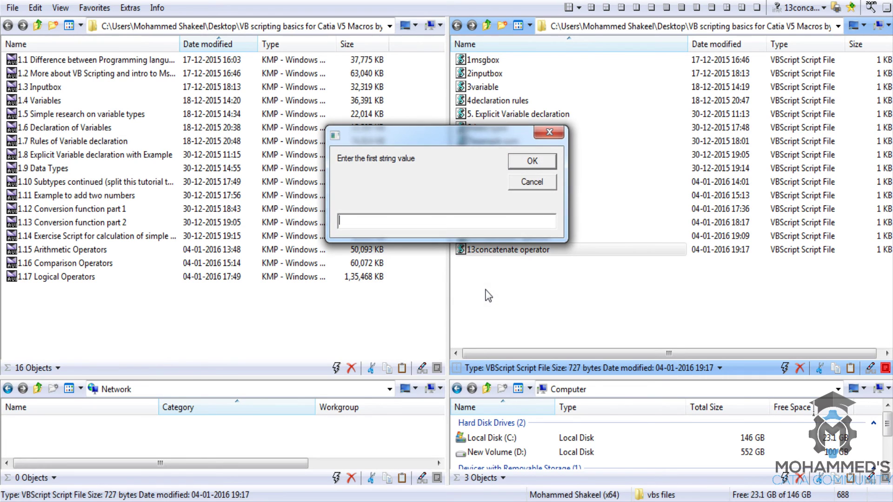
text(he)
click(514, 163)
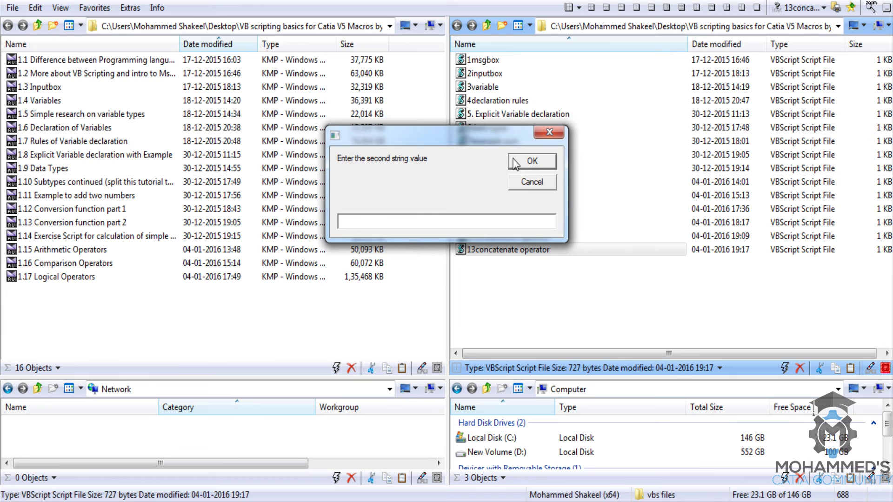
text(llo)
click(513, 163)
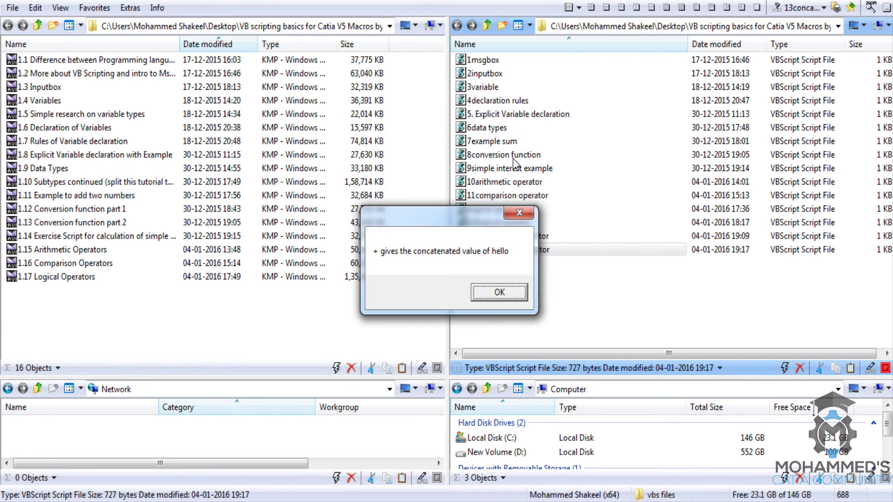
click(501, 293)
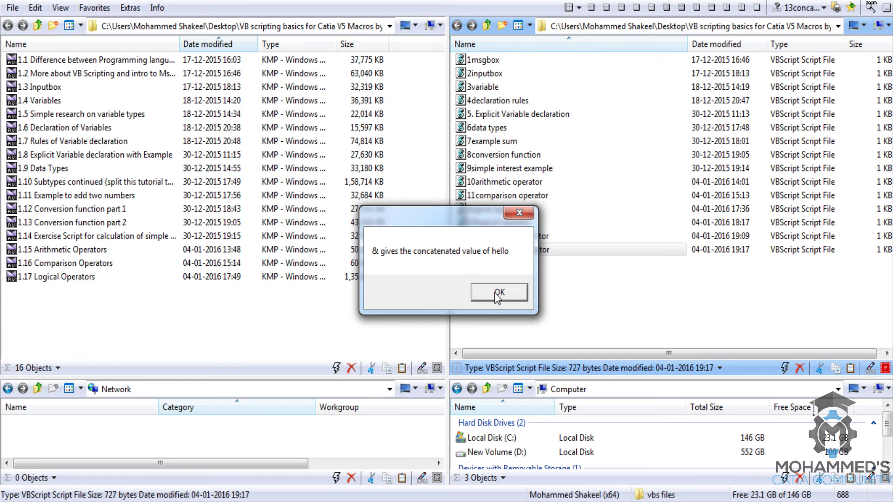
click(500, 294)
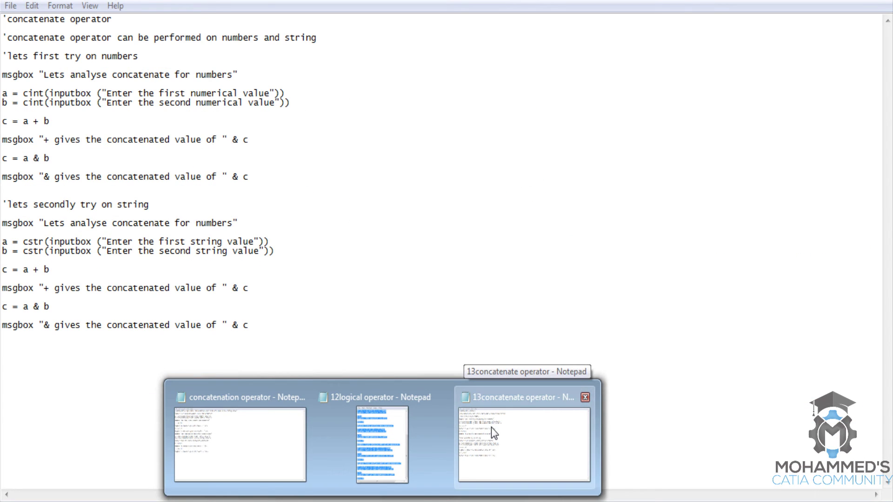
- Change 'numbers' to 'string' in the script's second intro message and save it
click(491, 427)
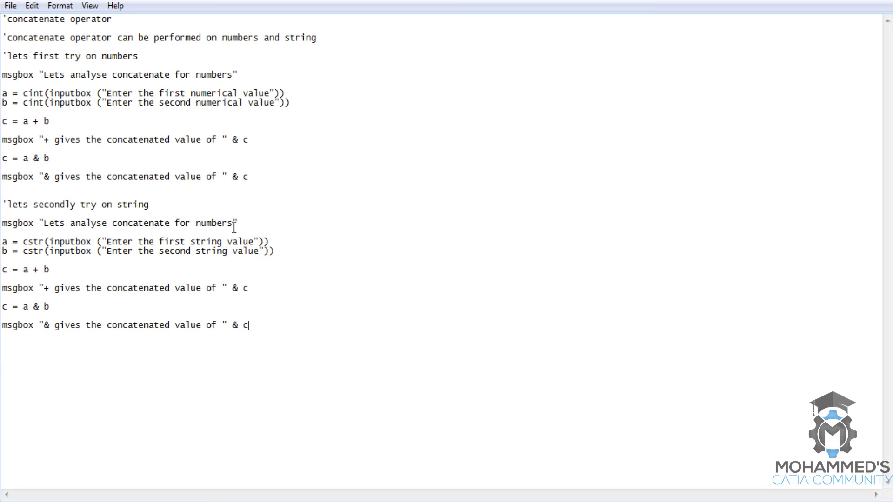
drag(233, 226, 196, 228)
text(string)
click(295, 296)
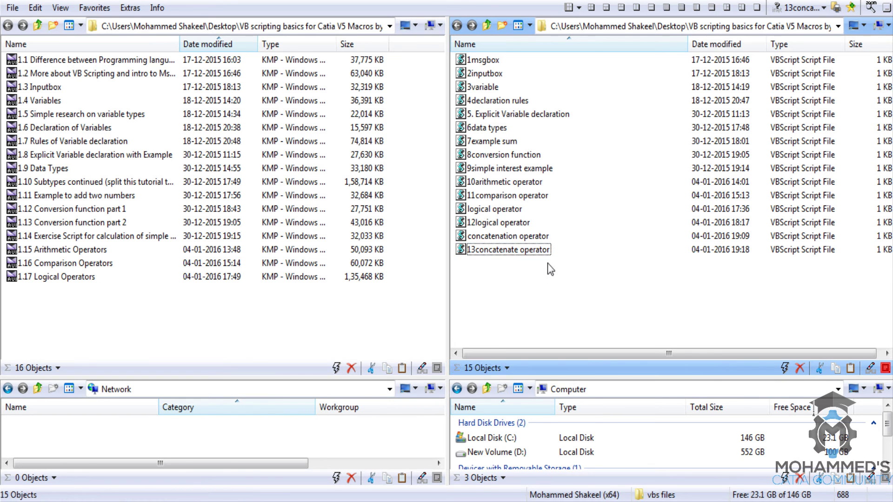
- Rerun 13concatenate operator and test + and & on two numbers, dismissing both results
double_click(542, 250)
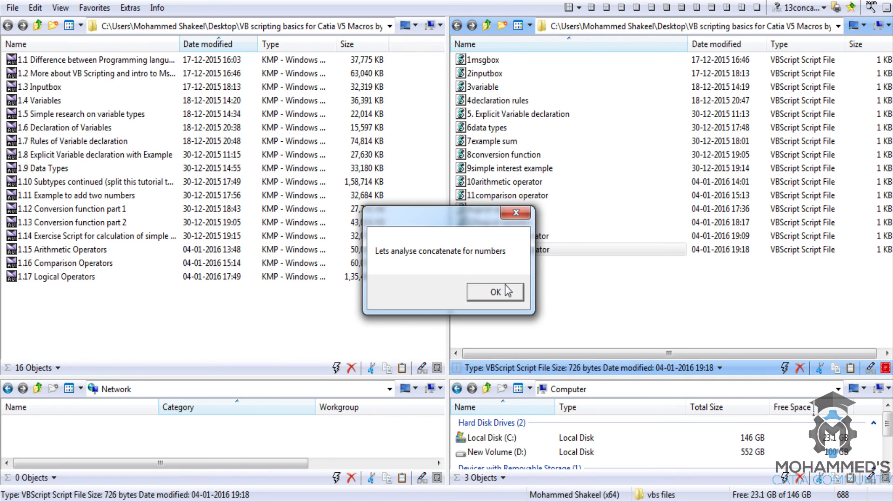
click(507, 290)
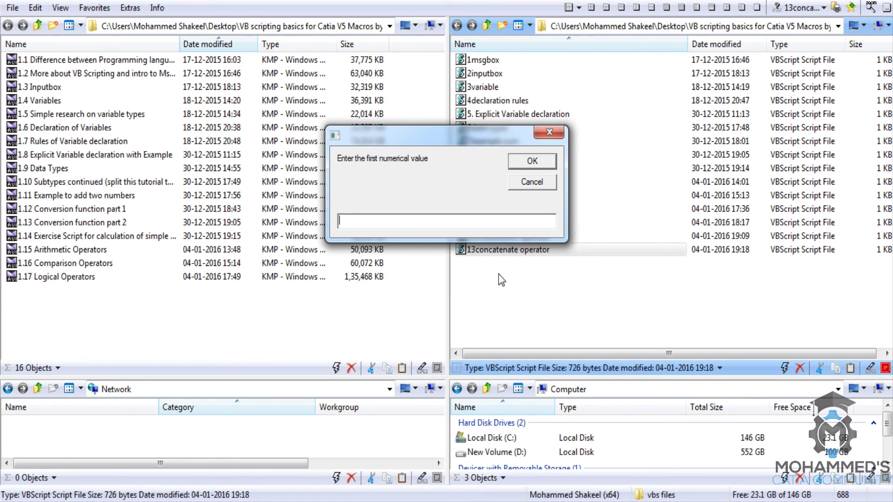
key(Return)
text(4)
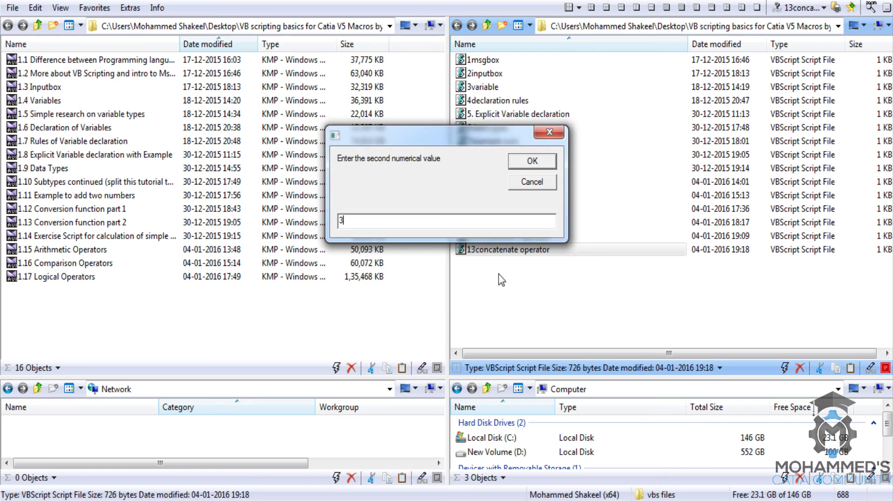
key(Return)
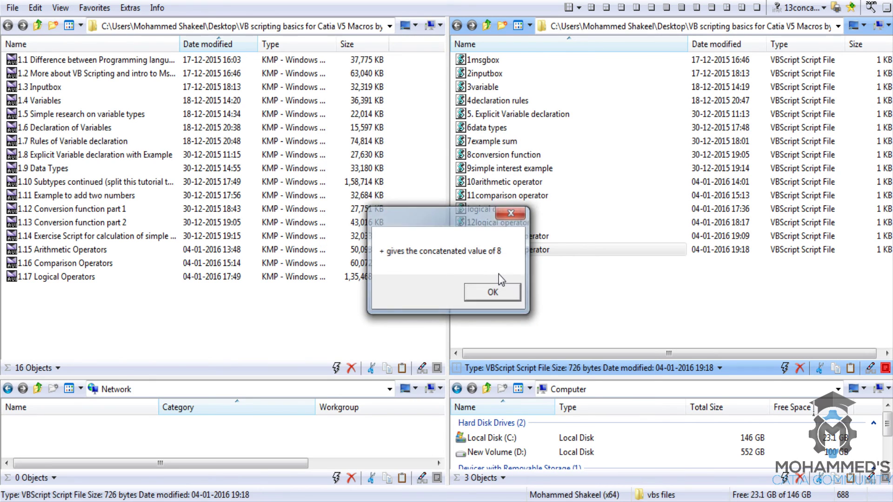
key(Return)
key(Return)
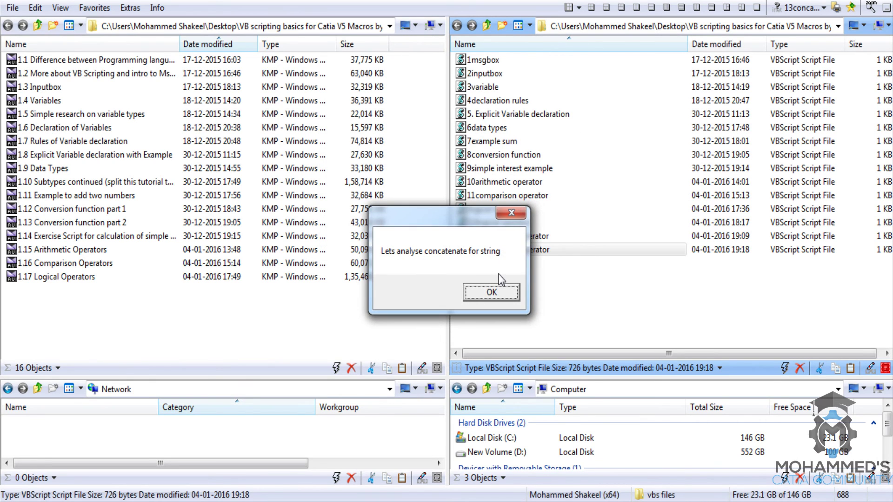
key(Return)
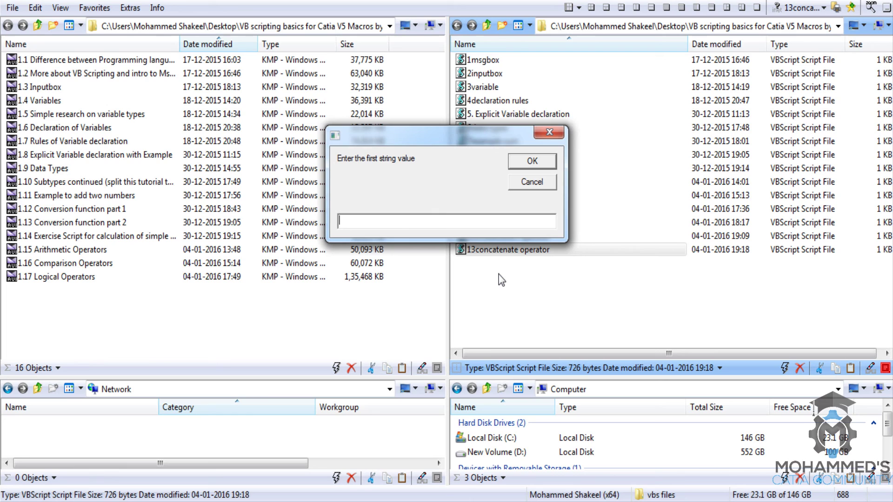
- Enter 'eleph' and 'ant' and confirm both + and & give 'elephant'
text(ele)
text(ph)
click(526, 161)
text(ant)
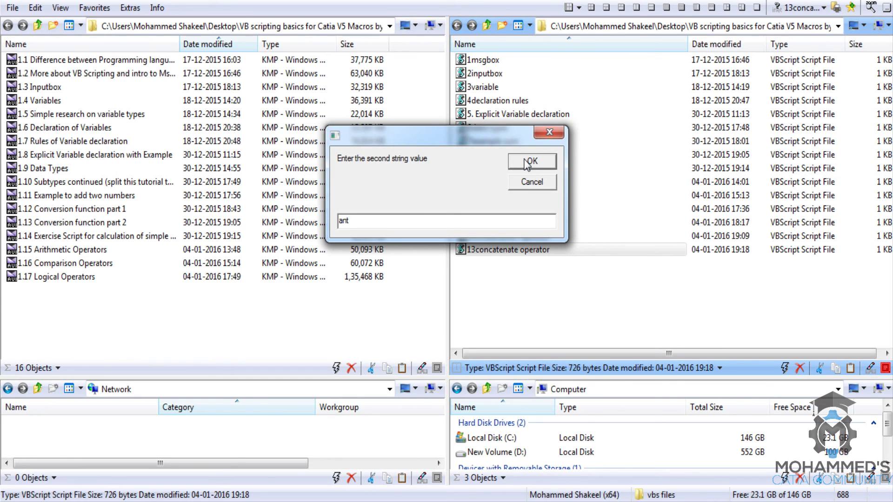
click(526, 163)
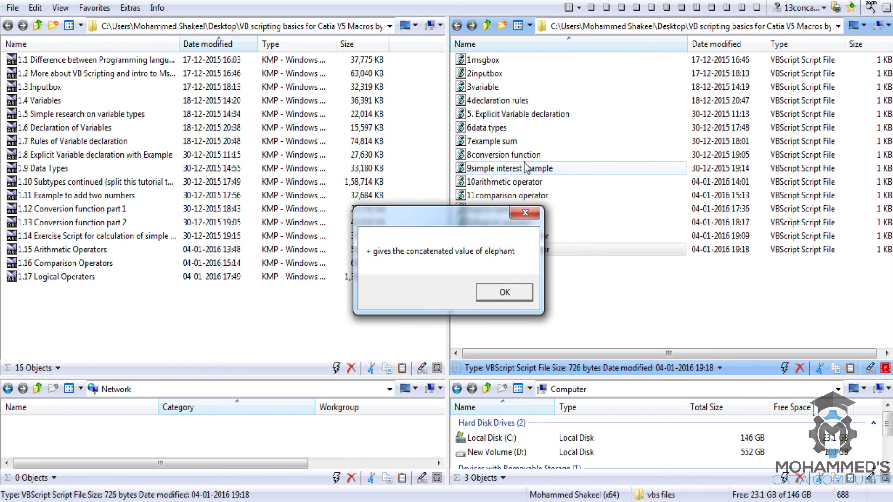
click(505, 292)
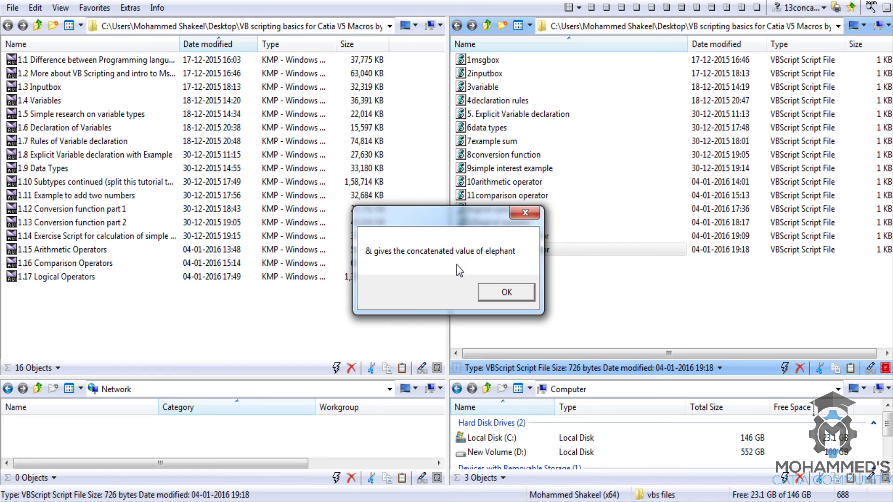
click(492, 293)
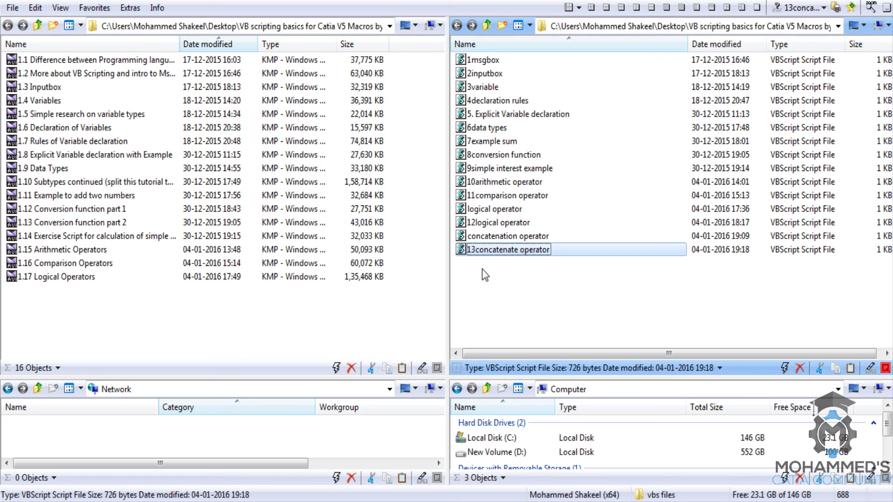
click(523, 346)
mouse_move(523, 352)
mouse_down()
mouse_move(533, 353)
mouse_move(520, 350)
mouse_up()
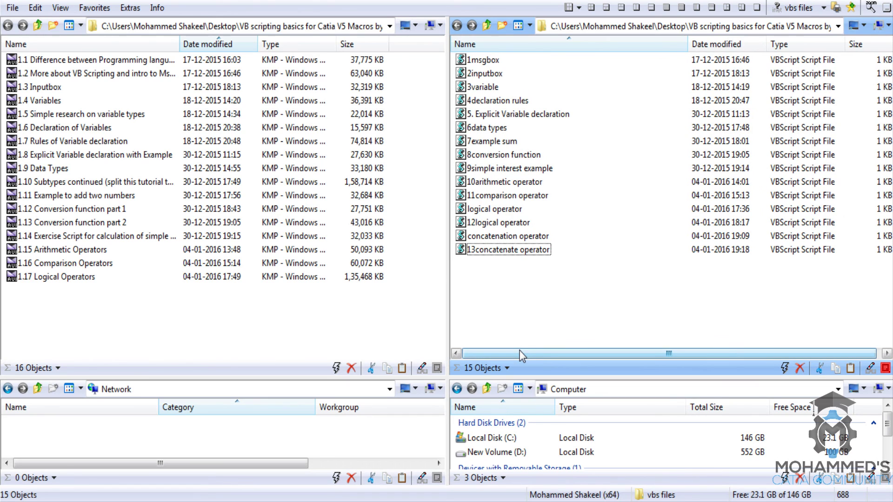